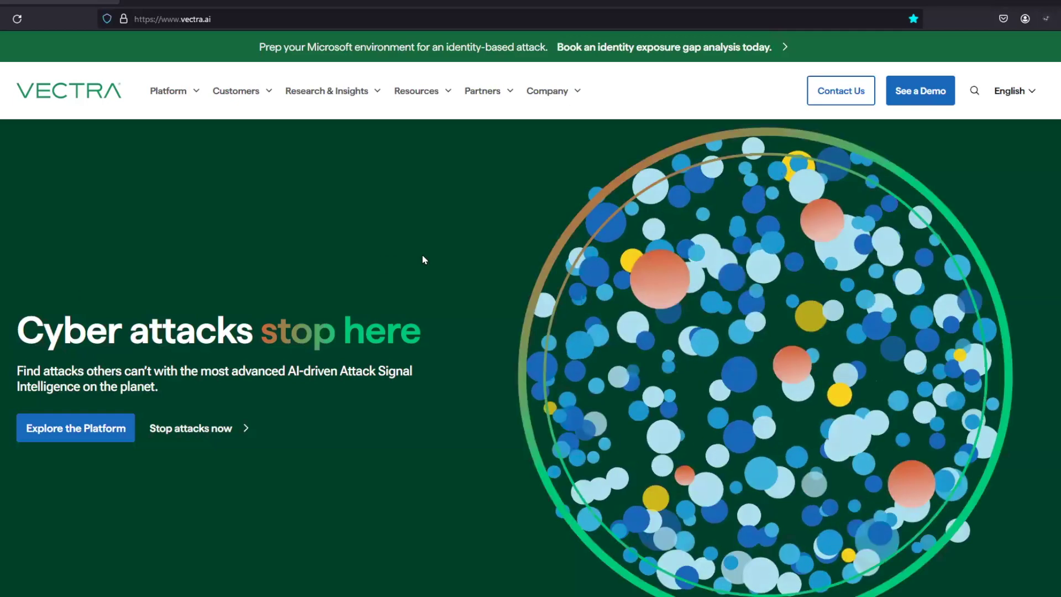
Go to Vectra's support site and search its articles for "sending syslog to kafka"
{"action": "left_click", "coordinate": [273, 95]}
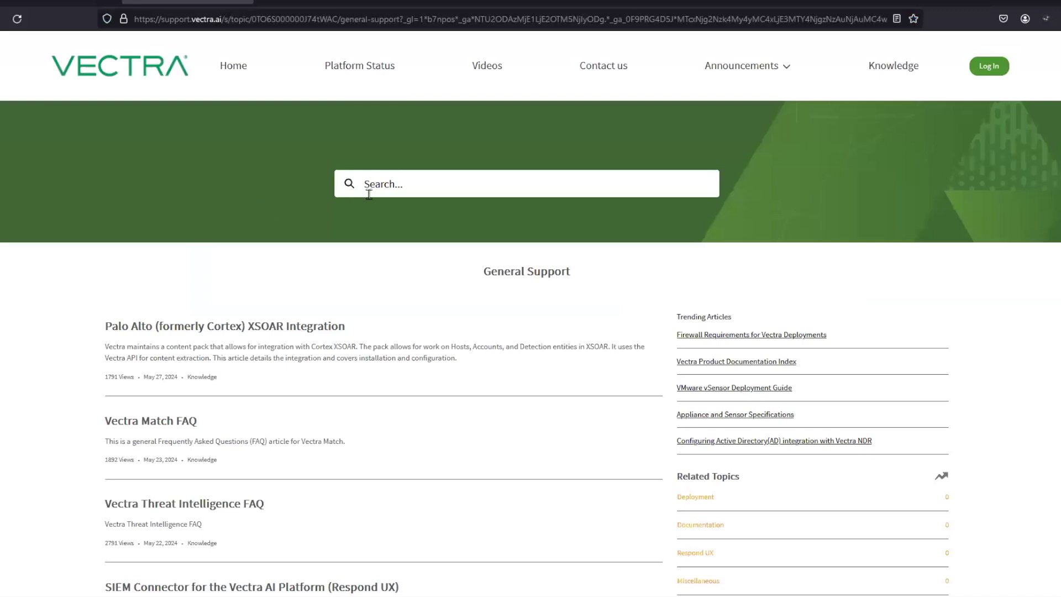
{"action": "left_click", "coordinate": [378, 189]}
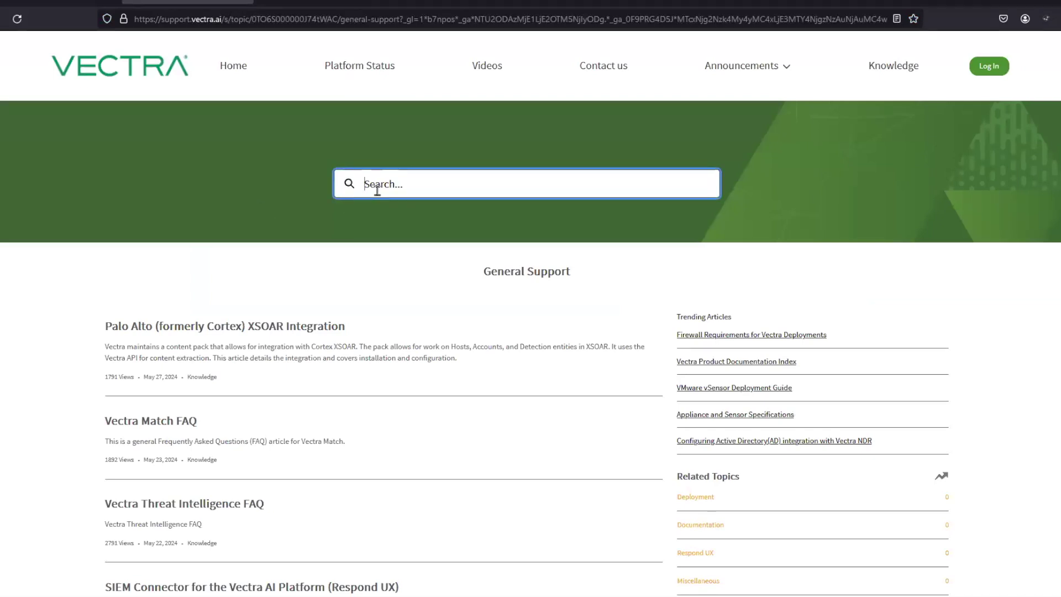
{"action": "type", "text": "sending"}
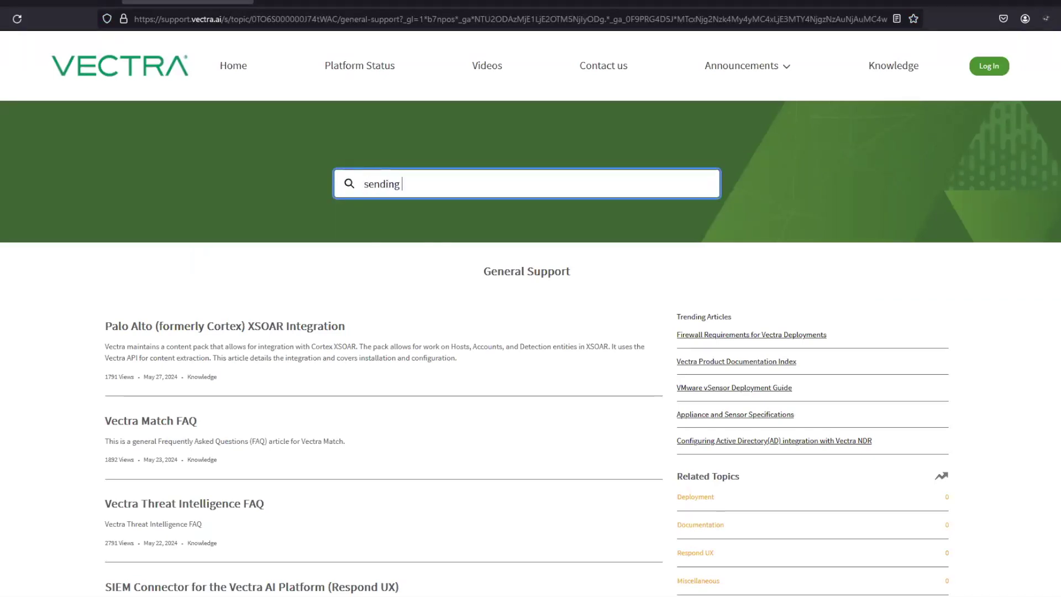
{"action": "type", "text": " sy"}
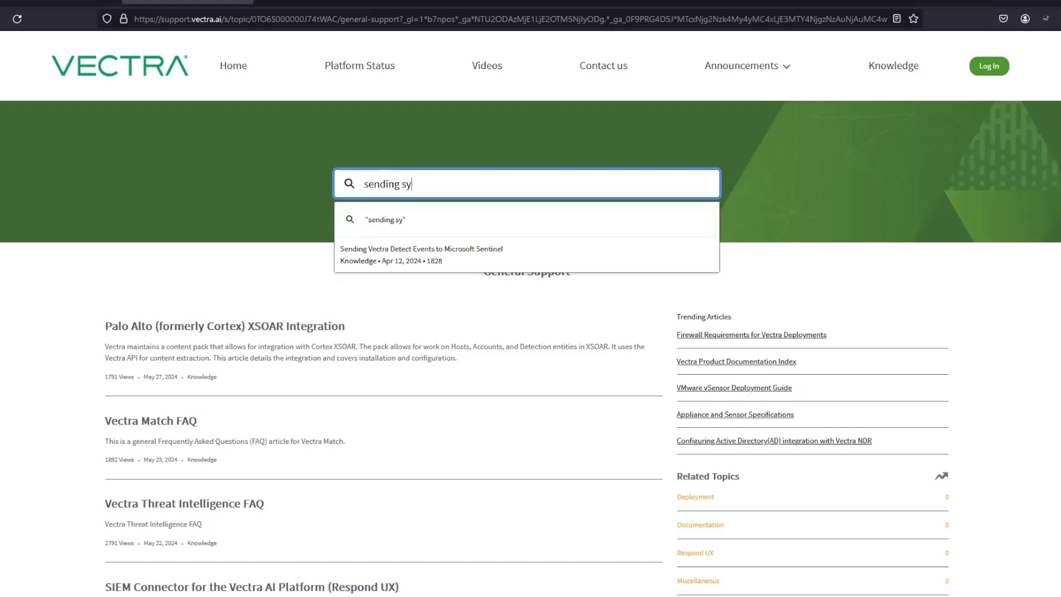
{"action": "type", "text": "slog"}
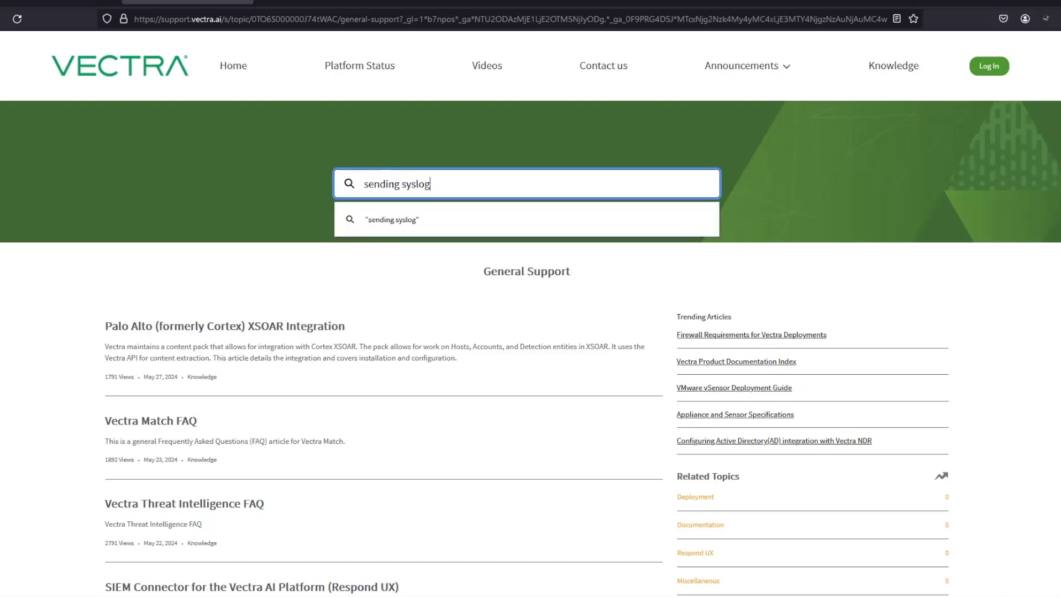
{"action": "type", "text": " to kafka"}
{"action": "key", "text": "Return"}
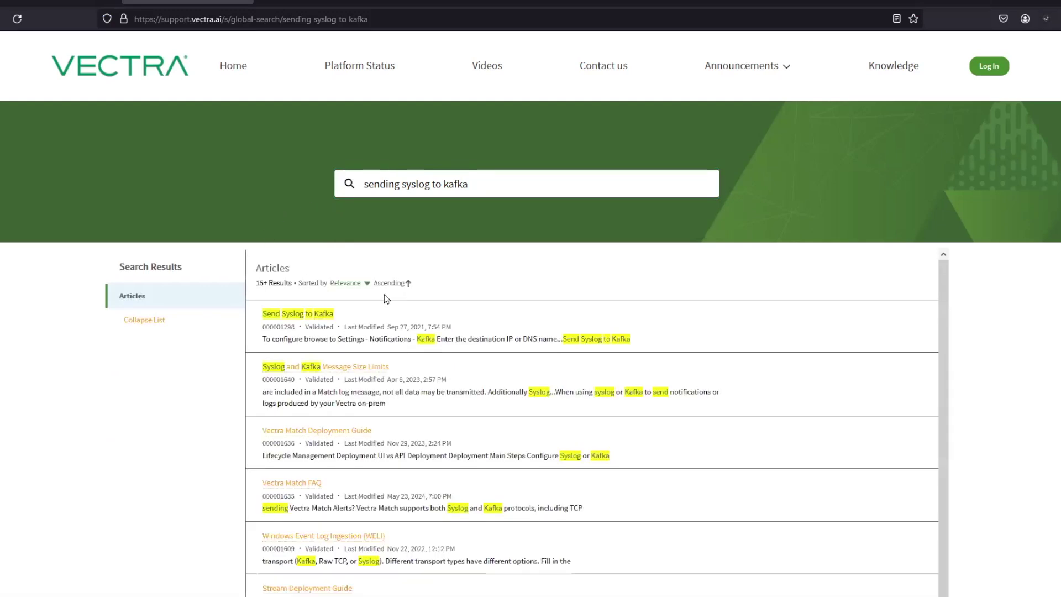
Open the "Send Syslog to Kafka" article and skim its configuration instructions
{"action": "left_click", "coordinate": [300, 314]}
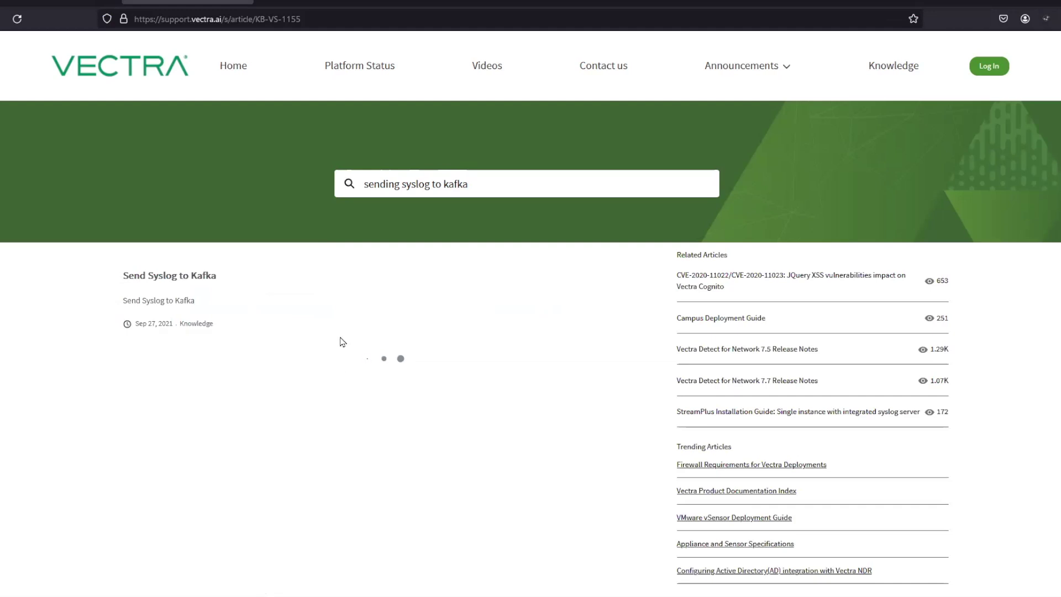
{"action": "scroll", "coordinate": [340, 342], "scroll_direction": "down", "scroll_amount": 3}
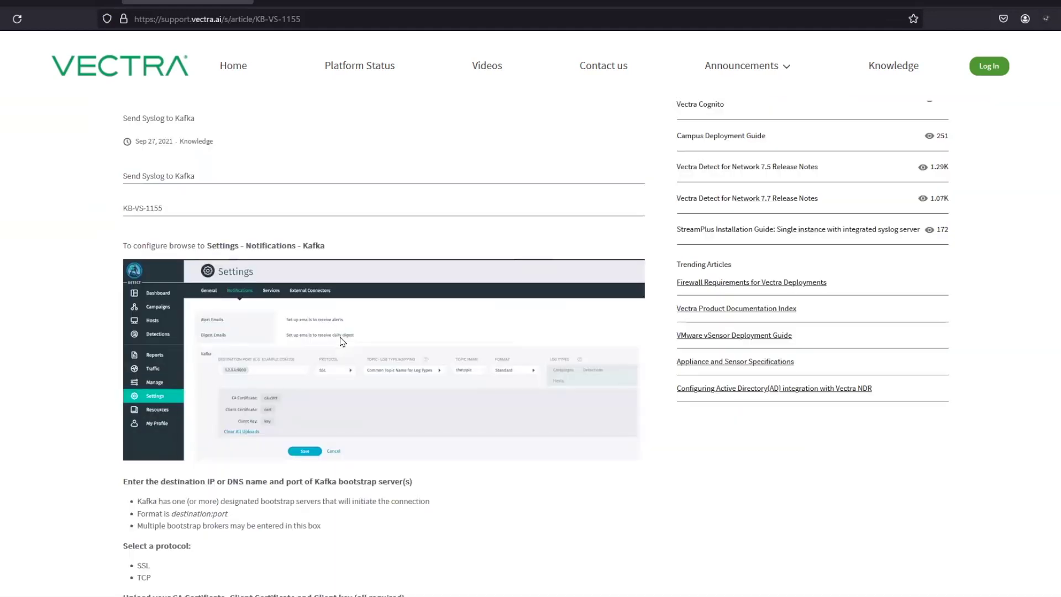
{"action": "scroll", "coordinate": [298, 329], "scroll_direction": "up", "scroll_amount": 3}
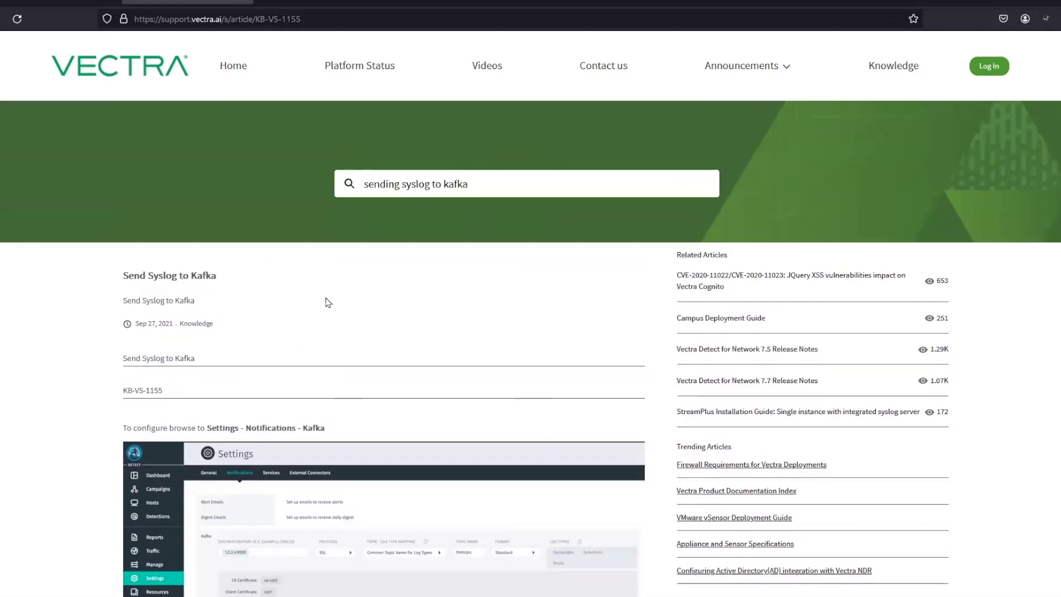
Switch to the Ubuntu terminal and list the Kafka topics on bootstrap server 192.168.53.203:9092 with kafka-topics.sh
{"action": "left_click", "coordinate": [326, 2]}
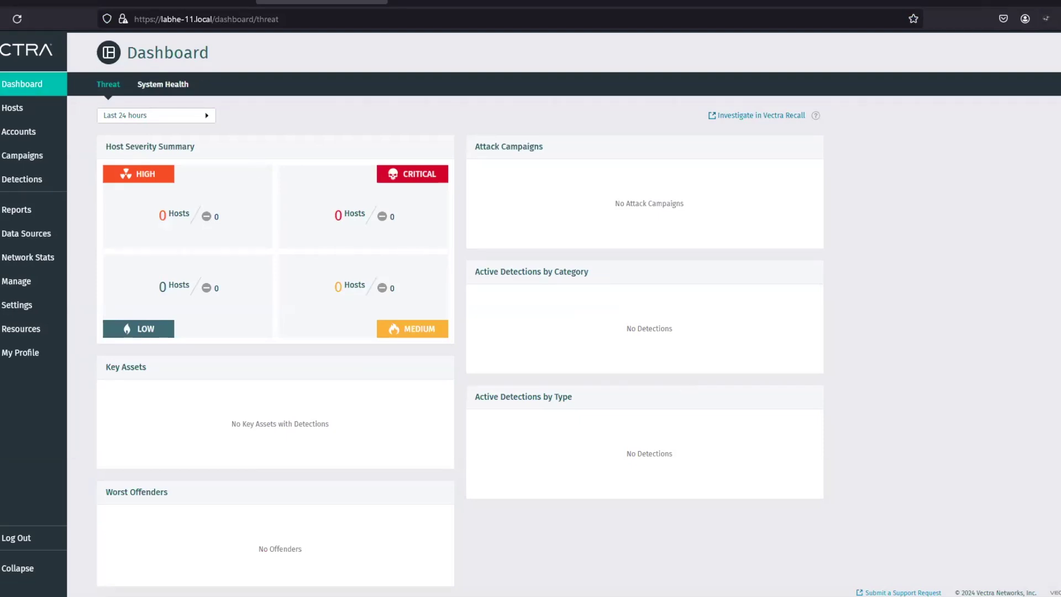
{"action": "left_click", "coordinate": [213, 569]}
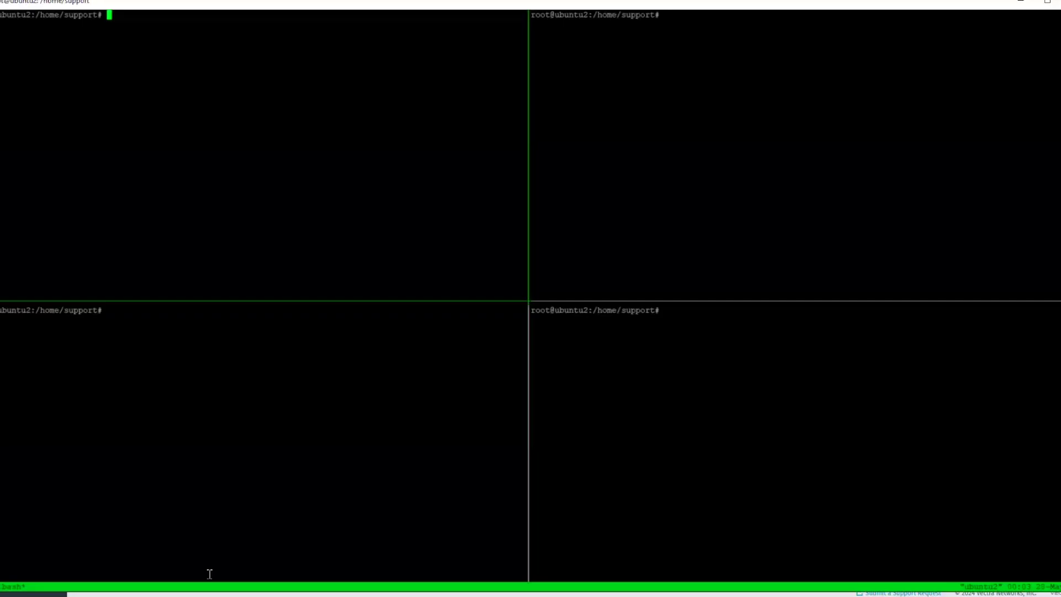
{"action": "right_click", "coordinate": [400, 145]}
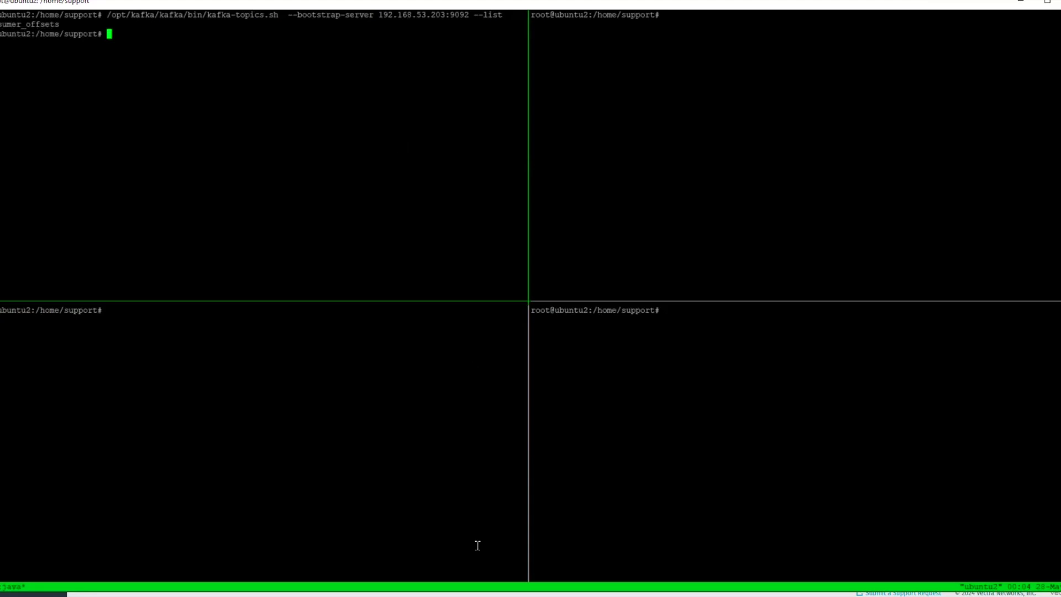
Return to the Vectra web interface in the browser and turn on sending syslogs to Kafka in the notification settings
{"action": "key", "text": "alt+Tab"}
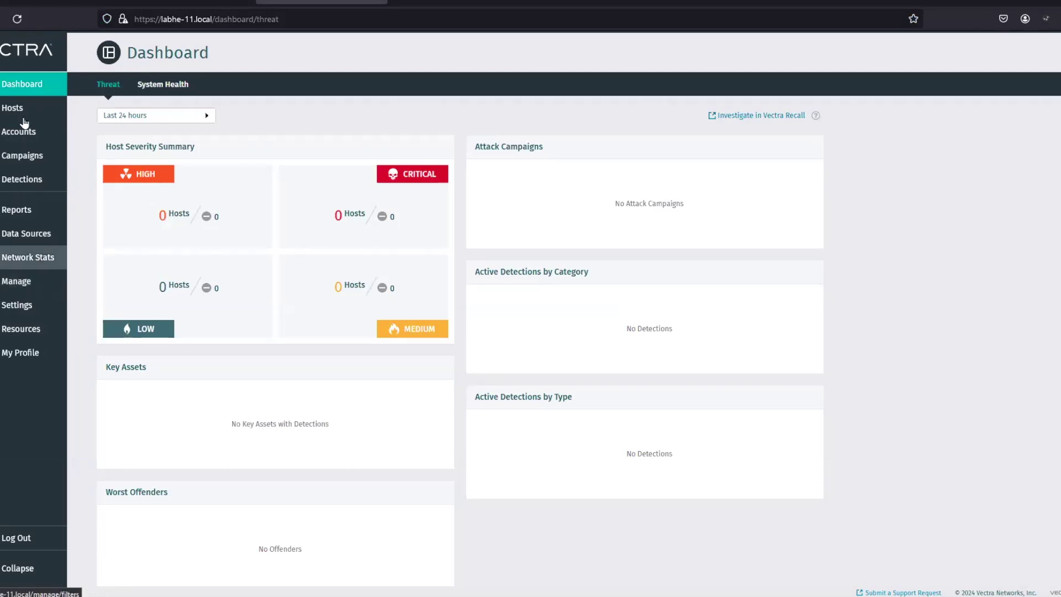
{"action": "left_click", "coordinate": [10, 305]}
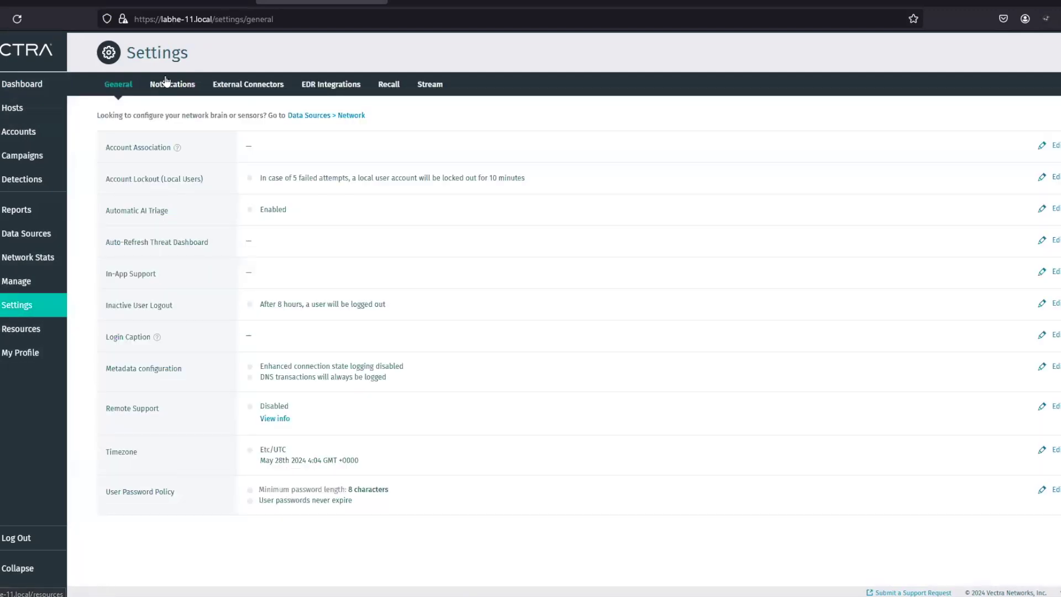
{"action": "left_click", "coordinate": [175, 88]}
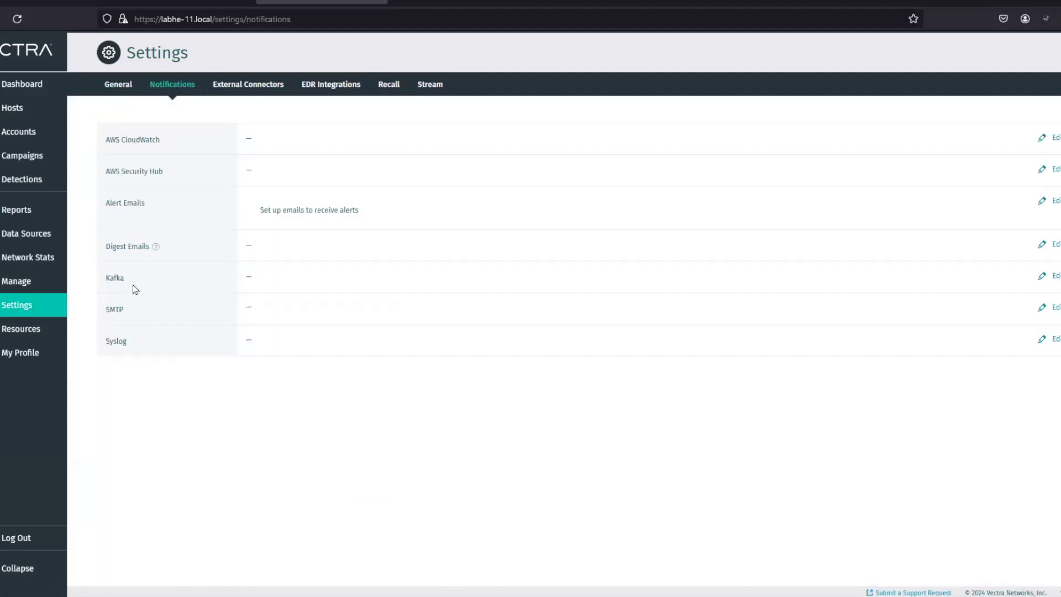
{"action": "left_click_drag", "start_coordinate": [120, 281], "coordinate": [91, 283]}
{"action": "left_click", "coordinate": [1056, 276]}
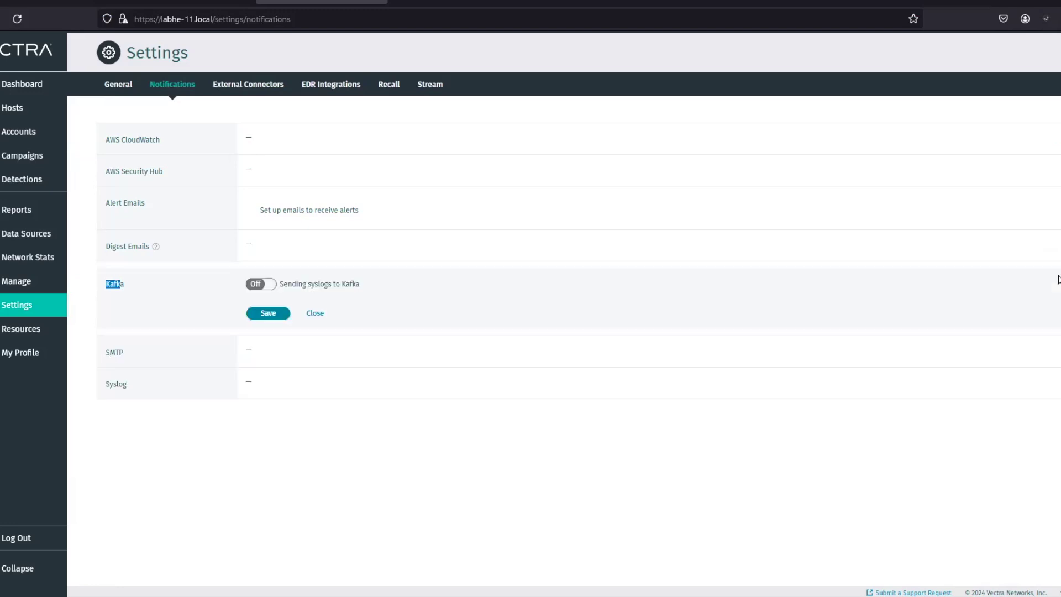
{"action": "left_click", "coordinate": [274, 288]}
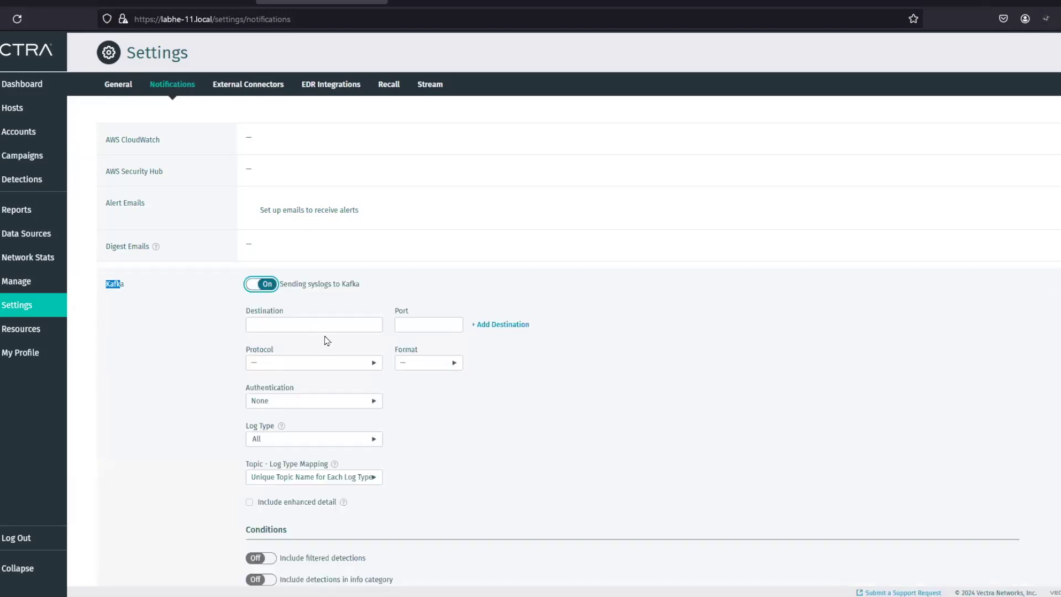
Set the Kafka destination to 192.168.53.203 and its port to 9092
{"action": "left_click", "coordinate": [323, 326]}
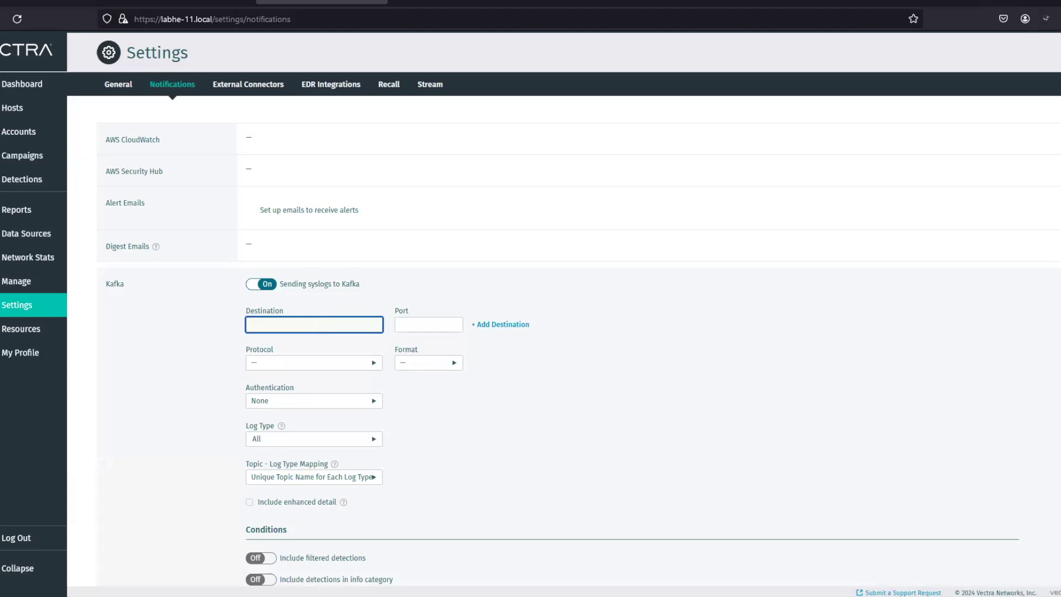
{"action": "left_click", "coordinate": [276, 324]}
{"action": "type", "text": "192.168.53.203"}
{"action": "left_click", "coordinate": [436, 325]}
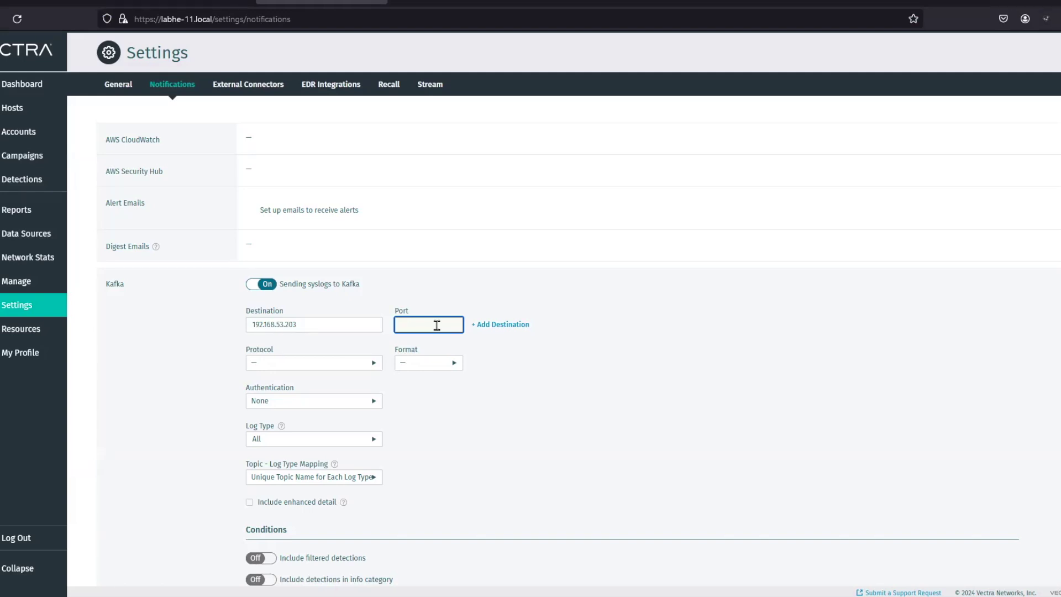
{"action": "type", "text": "9092"}
Configure the Kafka connection with the TCP protocol, Standard format and authentication set to None
{"action": "left_click", "coordinate": [374, 363]}
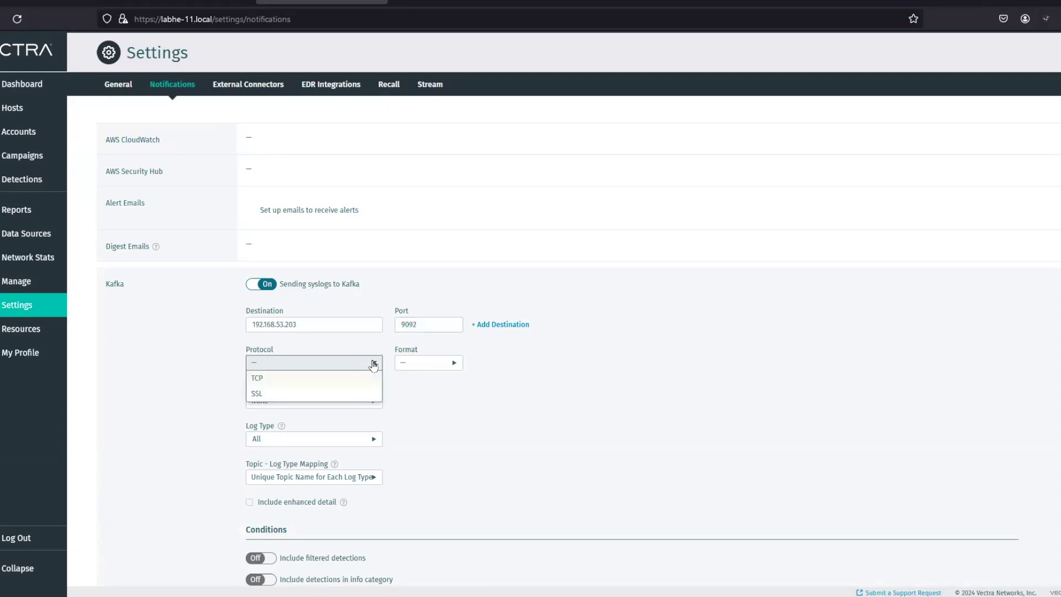
{"action": "left_click", "coordinate": [319, 380]}
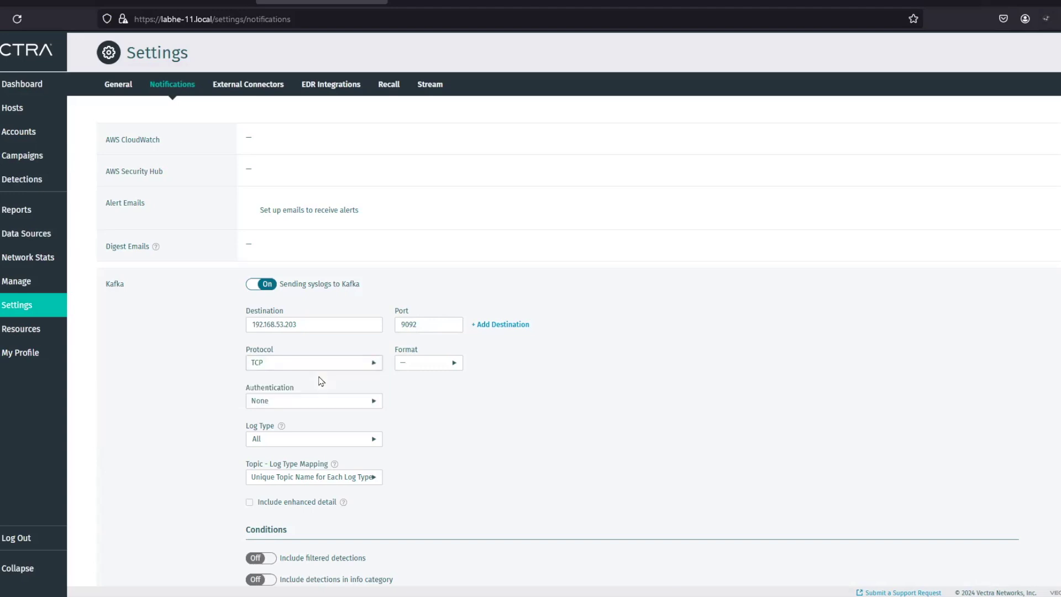
{"action": "left_click", "coordinate": [432, 367]}
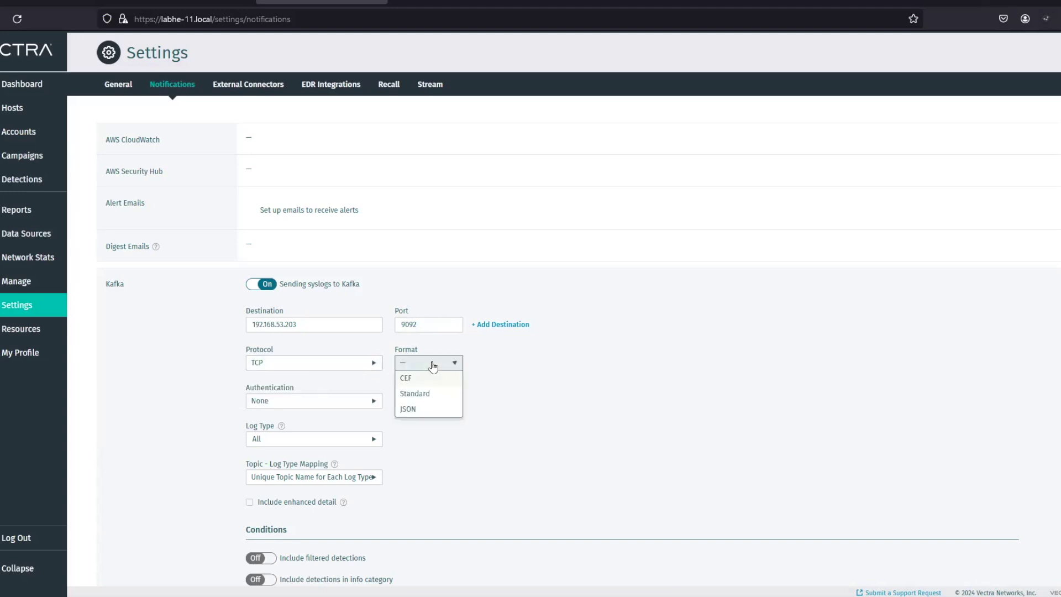
{"action": "left_click", "coordinate": [424, 394]}
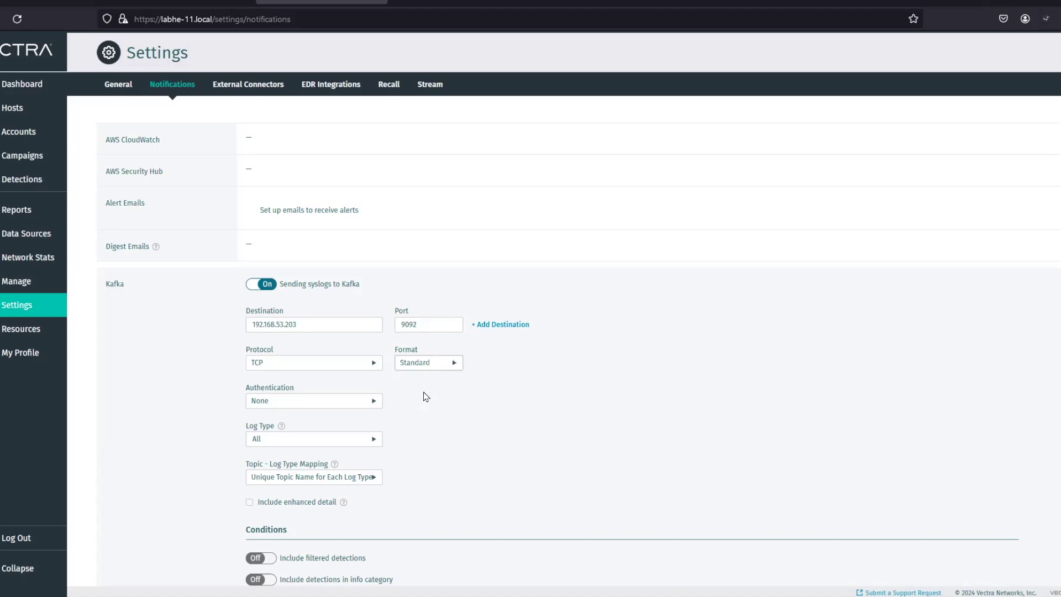
{"action": "left_click", "coordinate": [299, 403]}
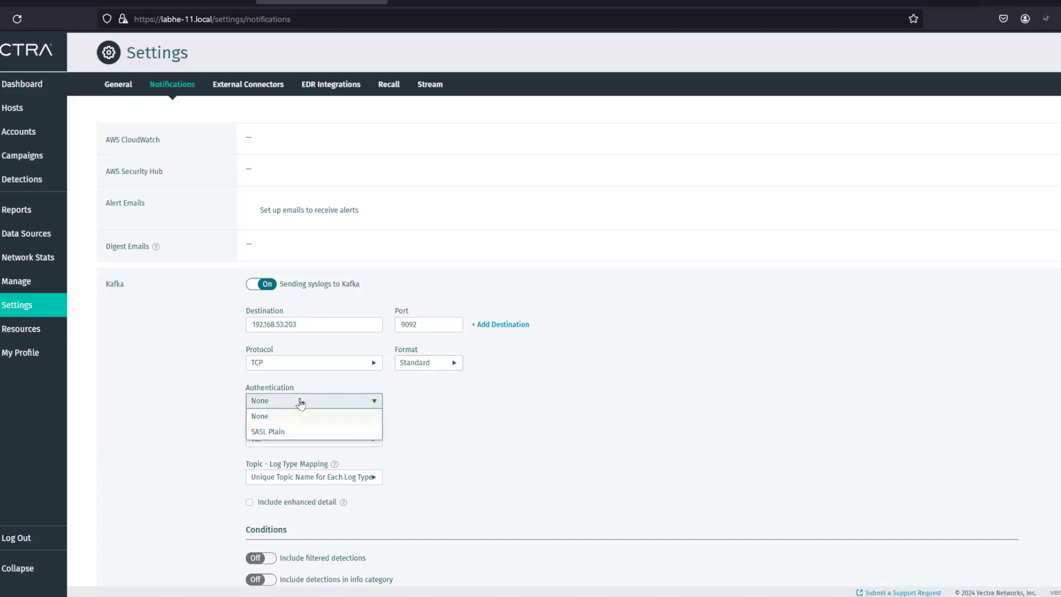
{"action": "left_click", "coordinate": [278, 418]}
Review which log types are selected for sending to Kafka
{"action": "left_click", "coordinate": [315, 445]}
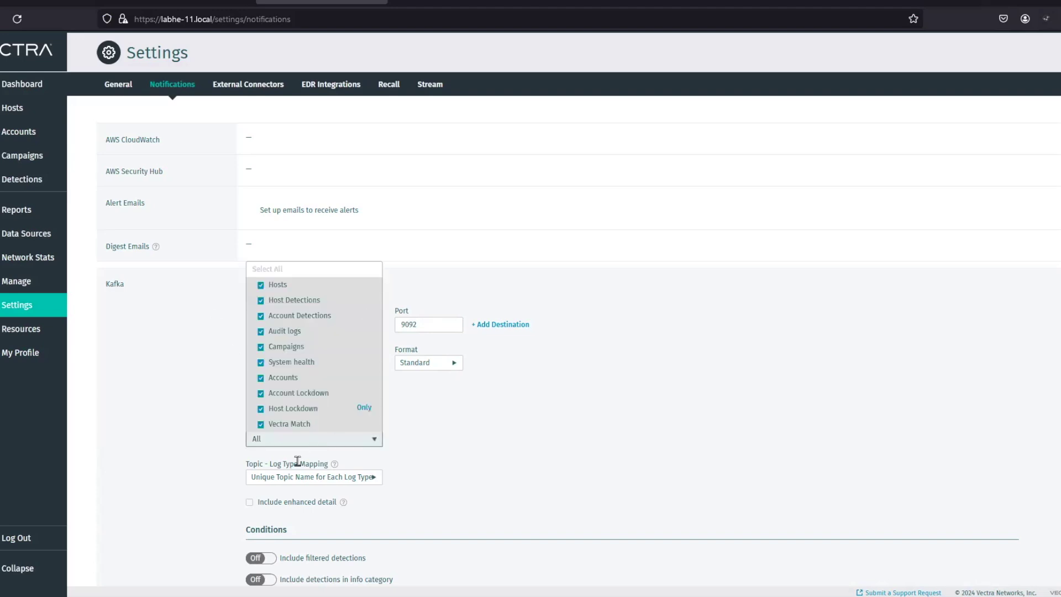
{"action": "left_click", "coordinate": [465, 421]}
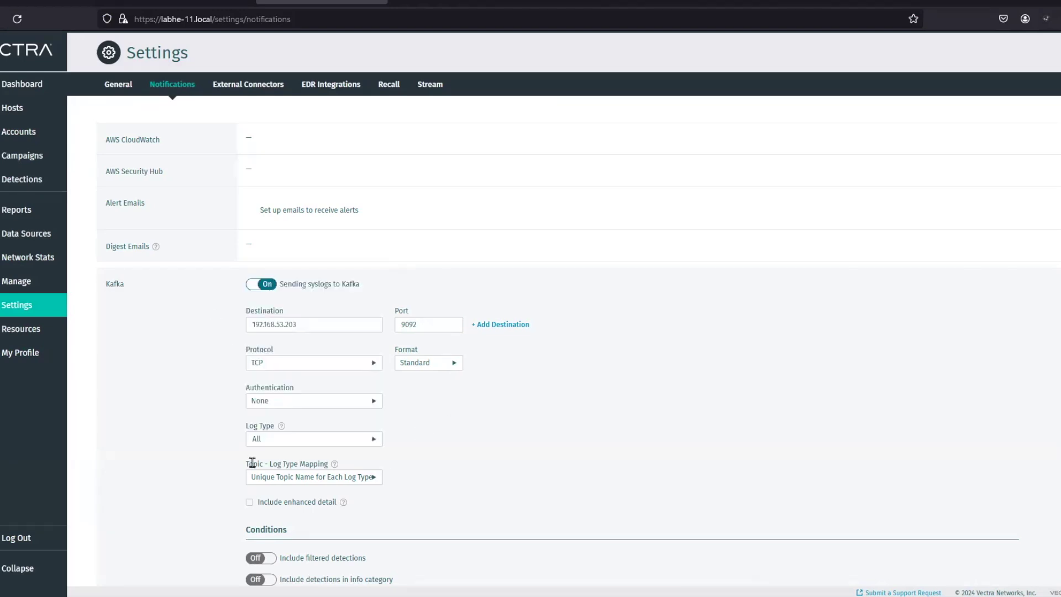
{"action": "left_click", "coordinate": [295, 439]}
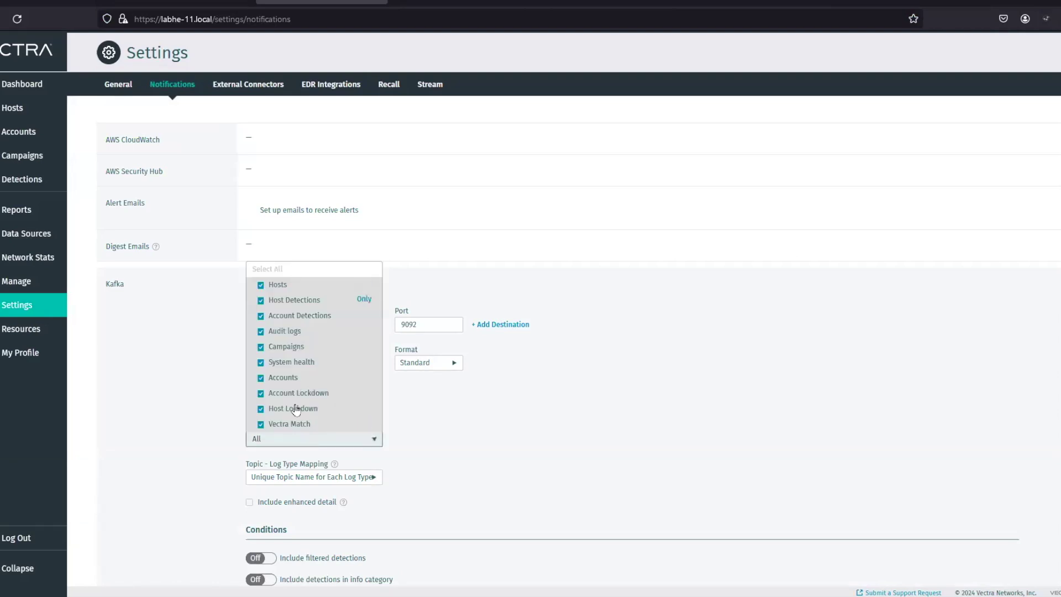
{"action": "left_click", "coordinate": [566, 397]}
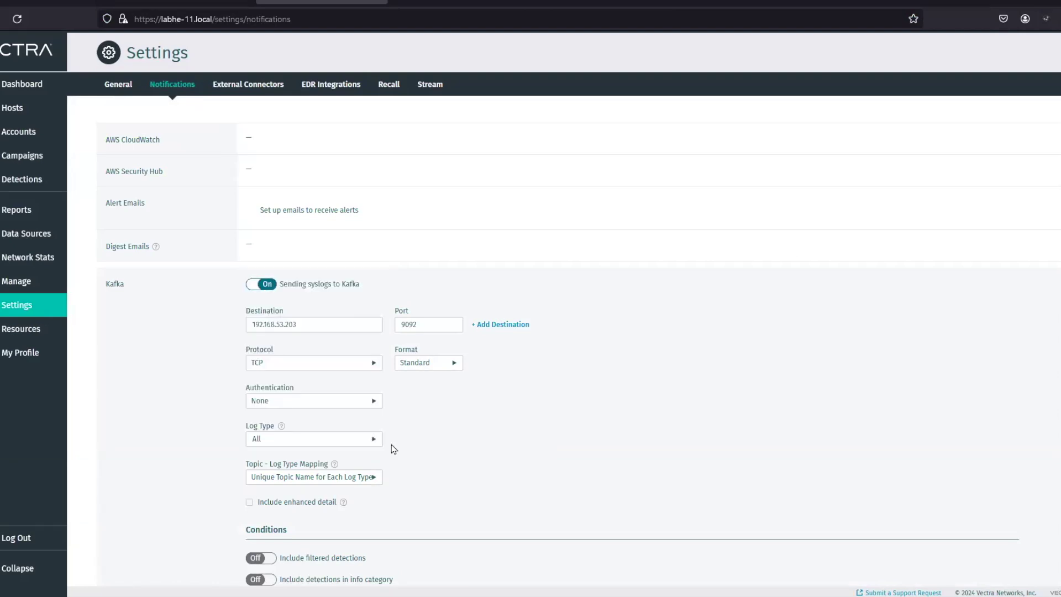
Map the log types to a common topic name and name the topic Vectra_test_01
{"action": "left_click", "coordinate": [373, 481]}
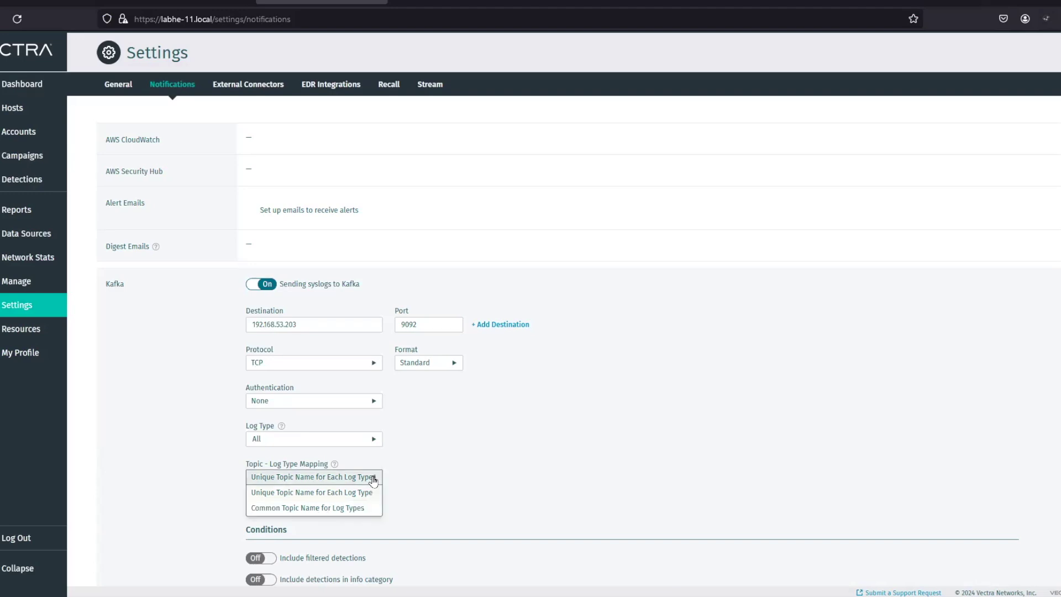
{"action": "left_click", "coordinate": [332, 508]}
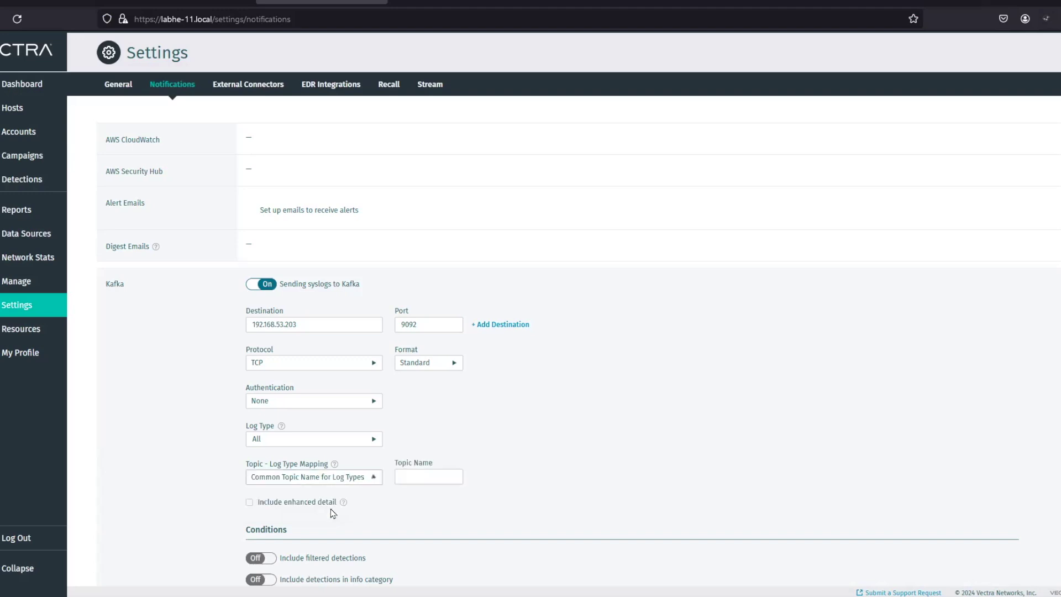
{"action": "left_click", "coordinate": [434, 476]}
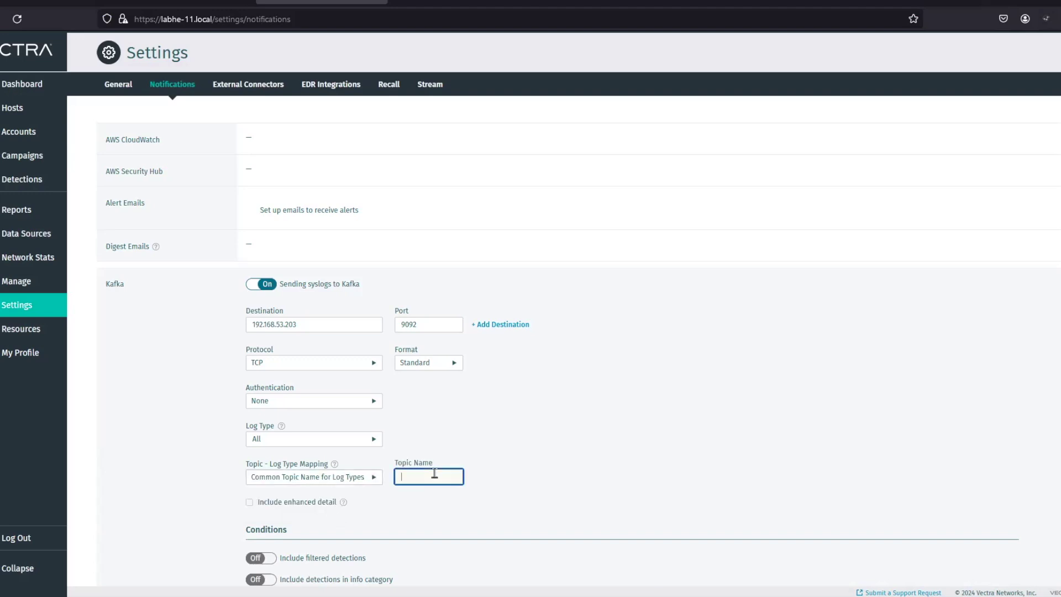
{"action": "type", "text": "Vectra_test_01"}
Include enhanced detail, filtered detections, info-category detections and host/account score decreases, and save the Kafka configuration
{"action": "left_click", "coordinate": [250, 502]}
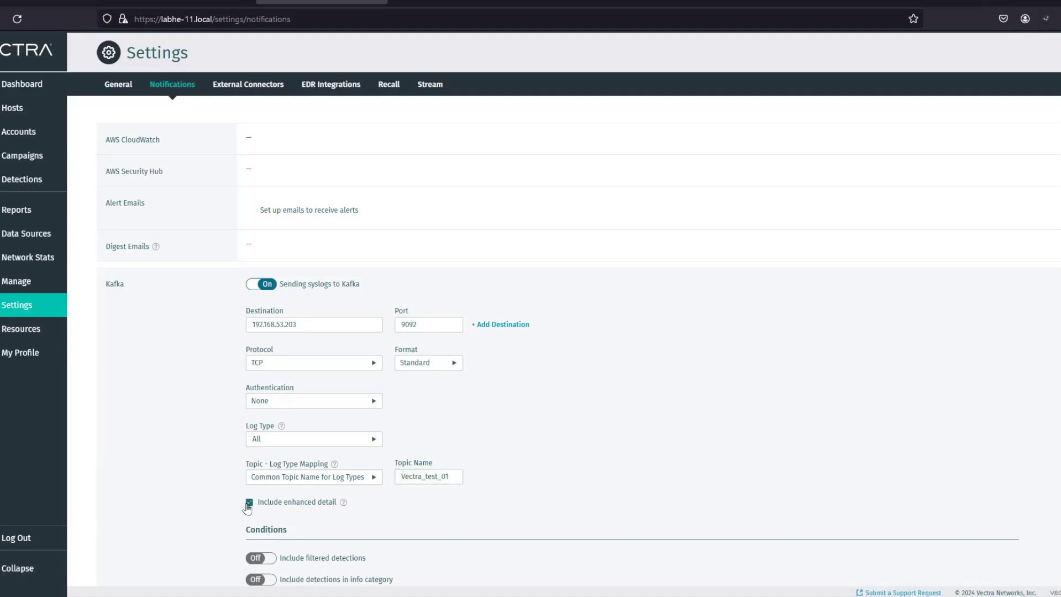
{"action": "scroll", "coordinate": [175, 569], "scroll_direction": "down", "scroll_amount": 3}
{"action": "left_click", "coordinate": [255, 418]}
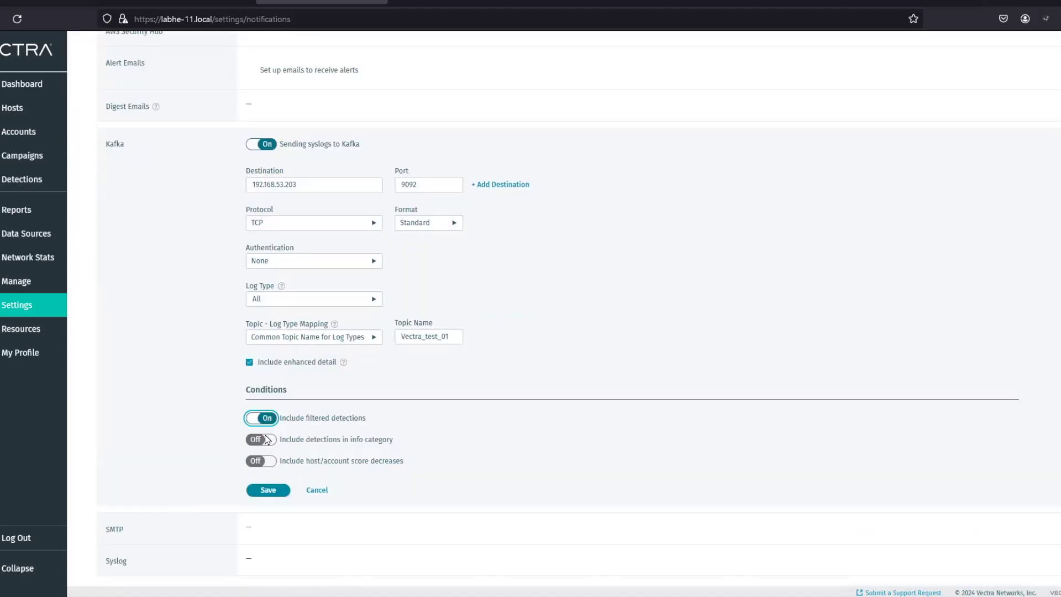
{"action": "left_click", "coordinate": [259, 439]}
{"action": "left_click", "coordinate": [271, 461]}
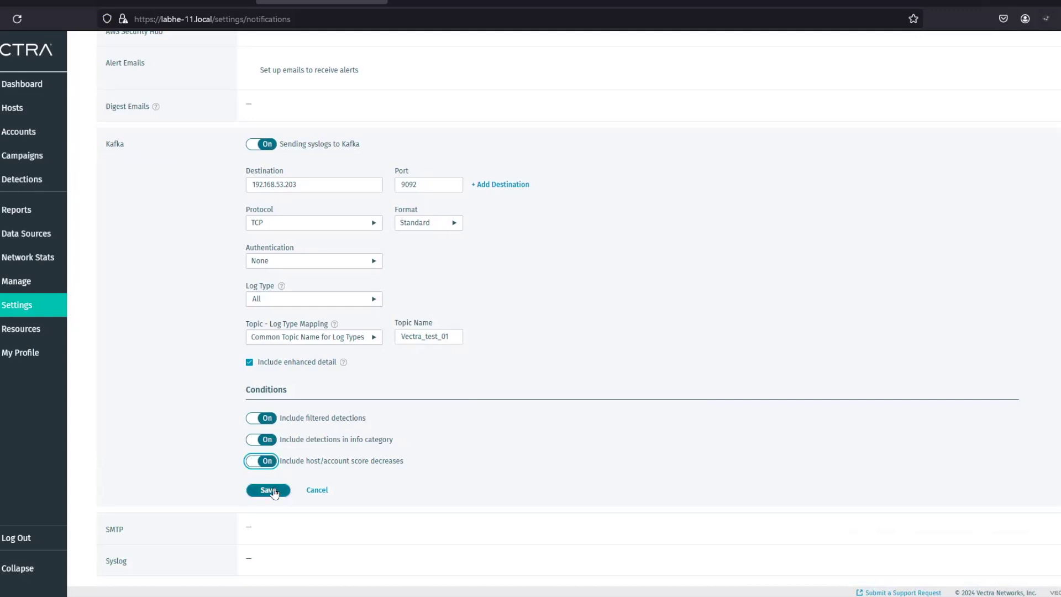
{"action": "left_click", "coordinate": [267, 490]}
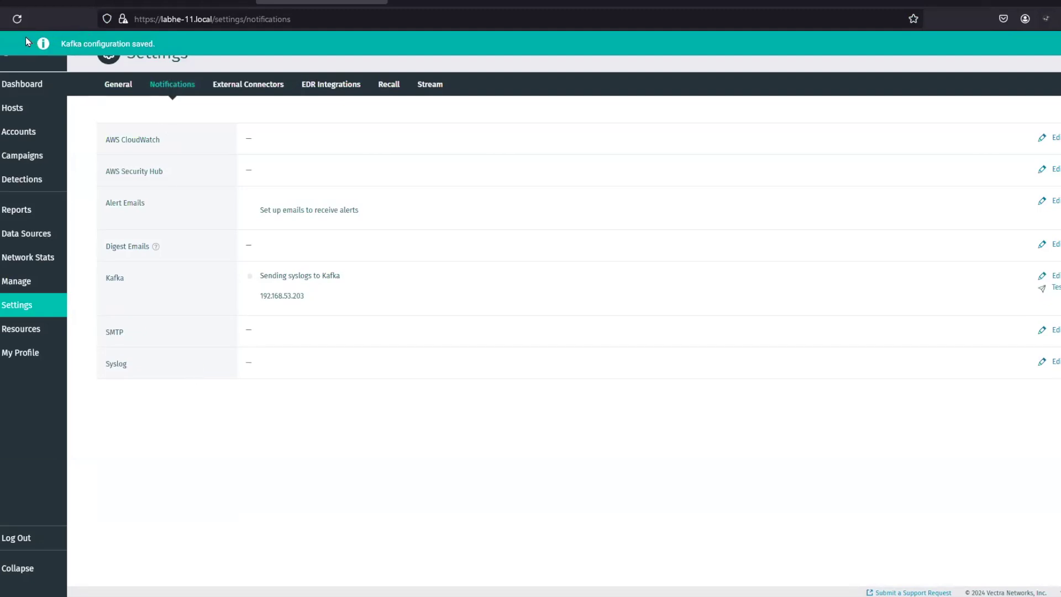
Test the Kafka connection, and switch to the terminal to list the topics on 192.168.53.203:9092 with kafka-topics.sh
{"action": "left_click_drag", "start_coordinate": [25, 38], "coordinate": [202, 50]}
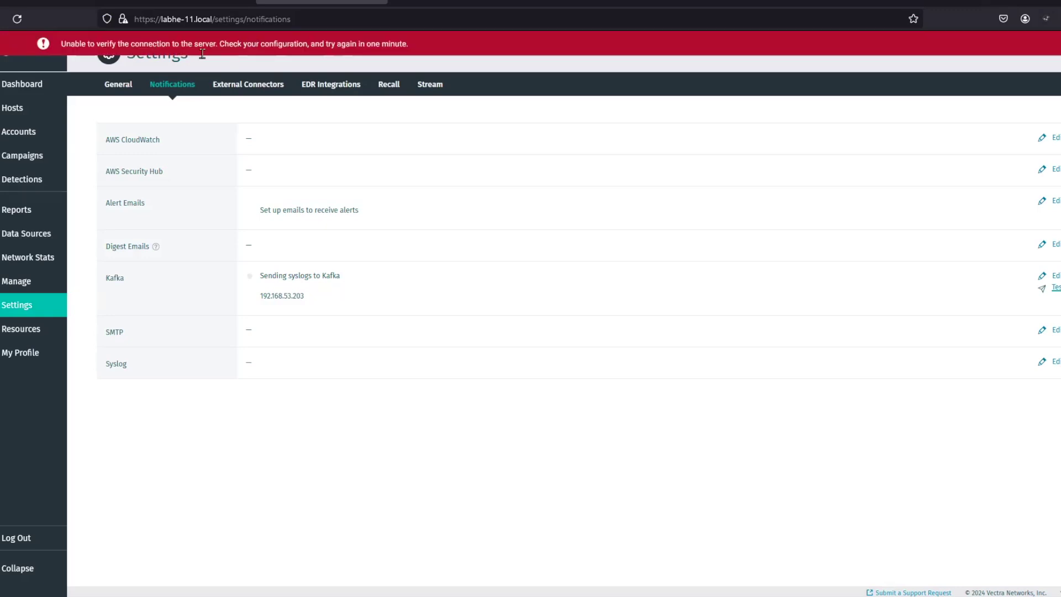
{"action": "left_click_drag", "start_coordinate": [410, 44], "coordinate": [53, 50]}
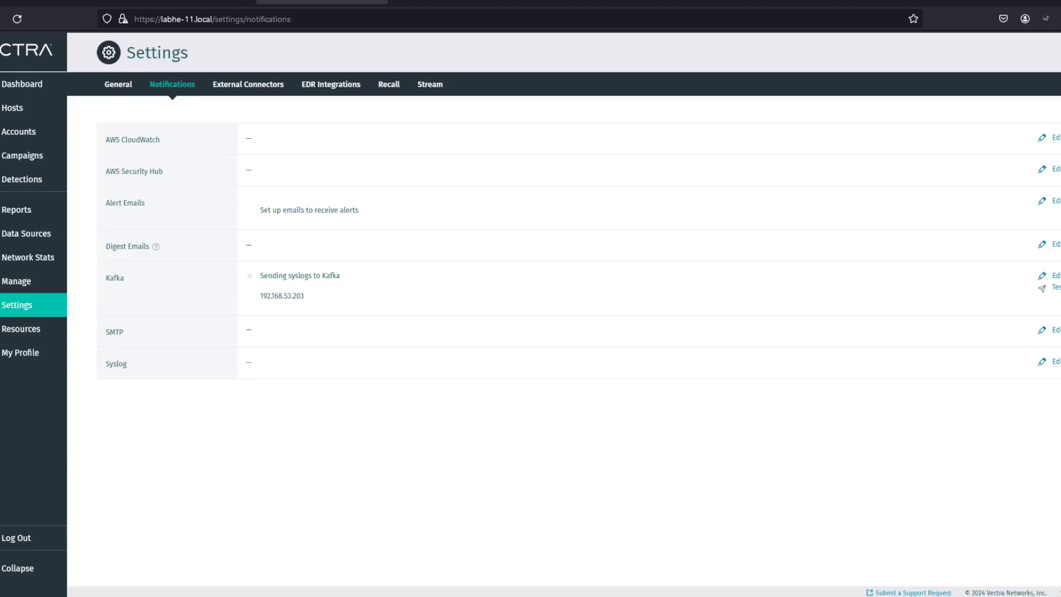
{"action": "key", "text": "alt+Tab"}
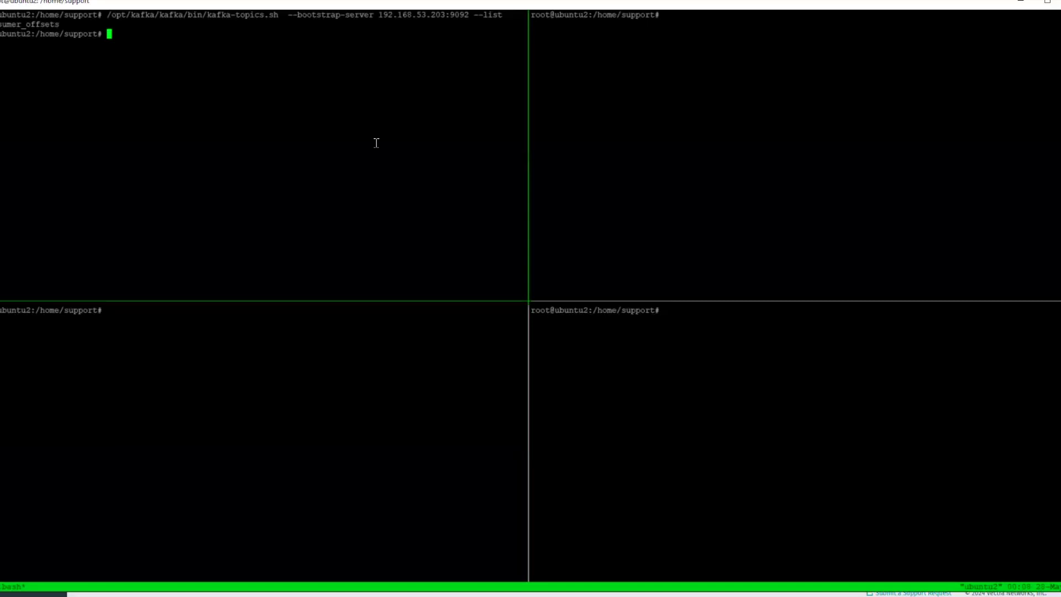
{"action": "key", "text": "Up"}
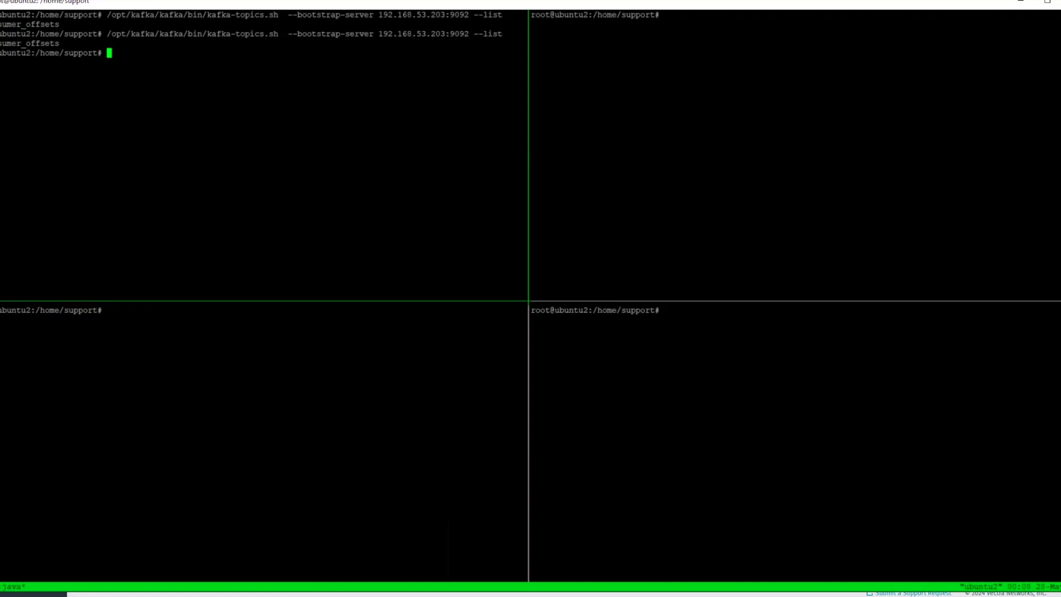
Switch back to the Vectra settings, set the Kafka topic mapping to Unique Topic Name for Each Log Type, and save the configuration
{"action": "key", "text": "alt+Tab"}
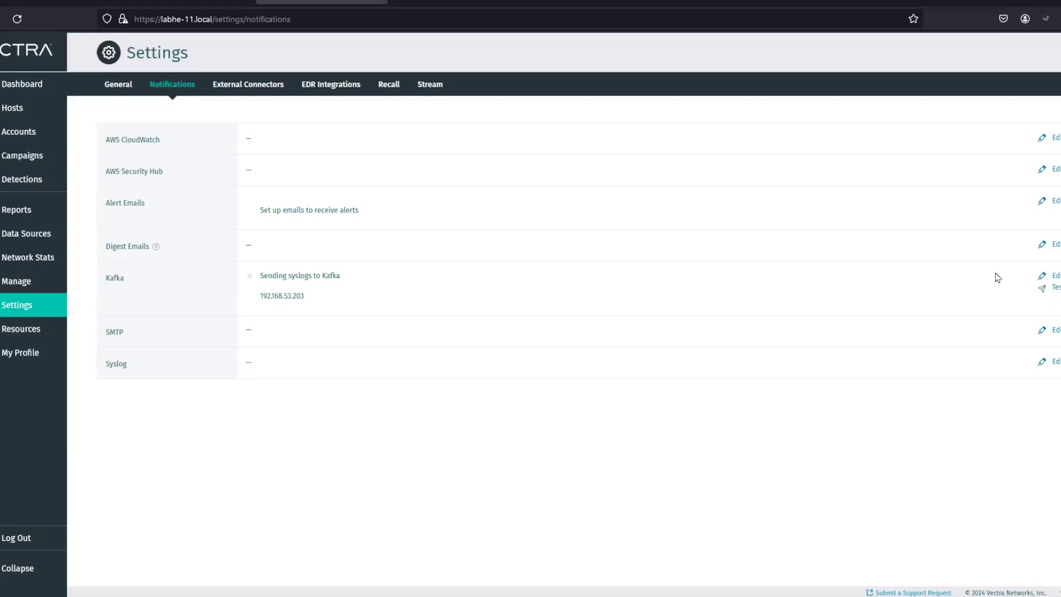
{"action": "left_click", "coordinate": [1054, 275]}
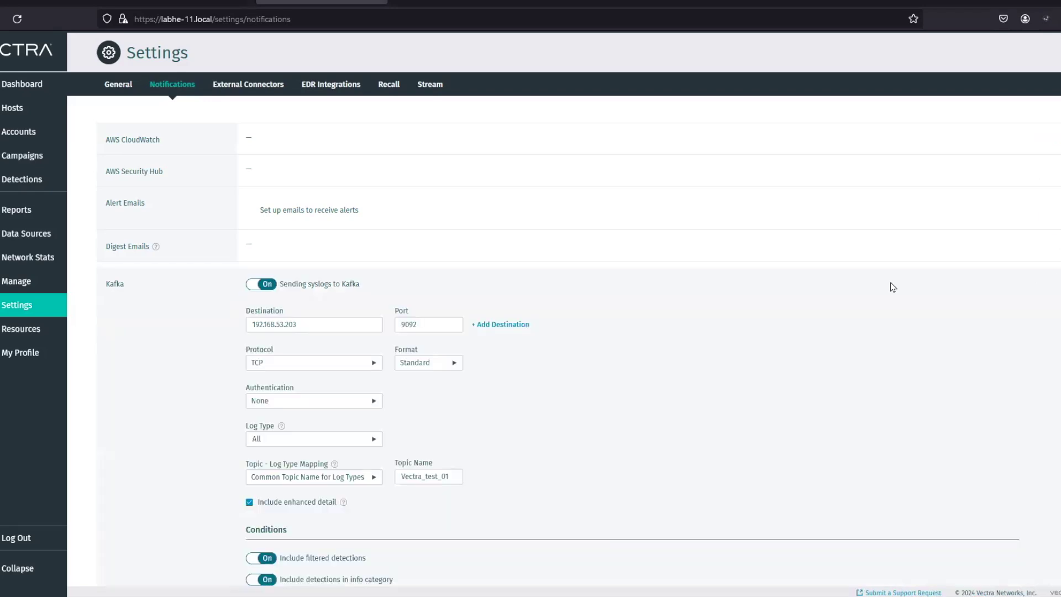
{"action": "scroll", "coordinate": [594, 334], "scroll_direction": "down", "scroll_amount": 3}
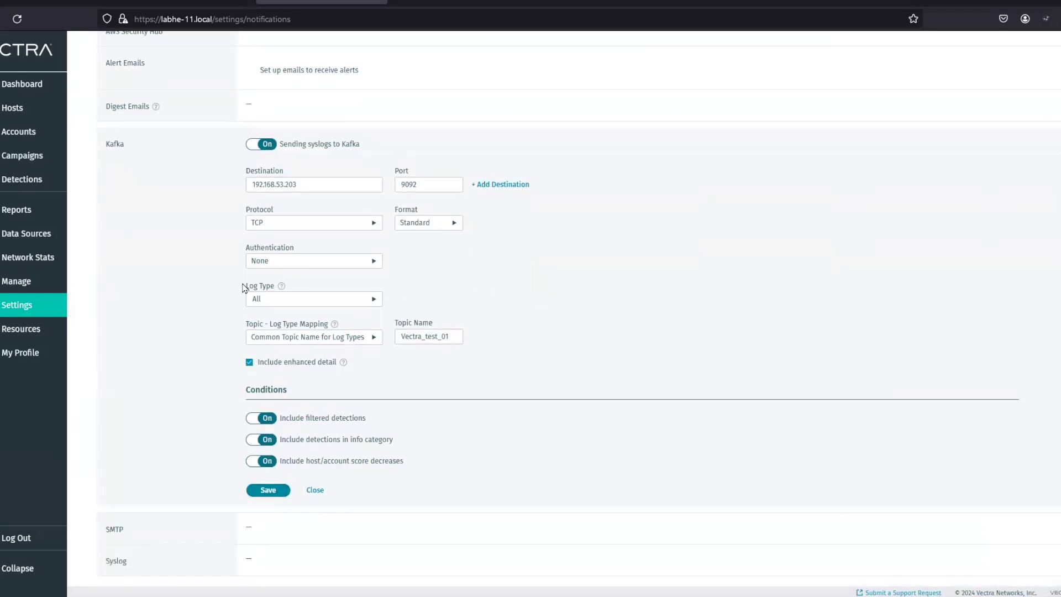
{"action": "left_click", "coordinate": [368, 338]}
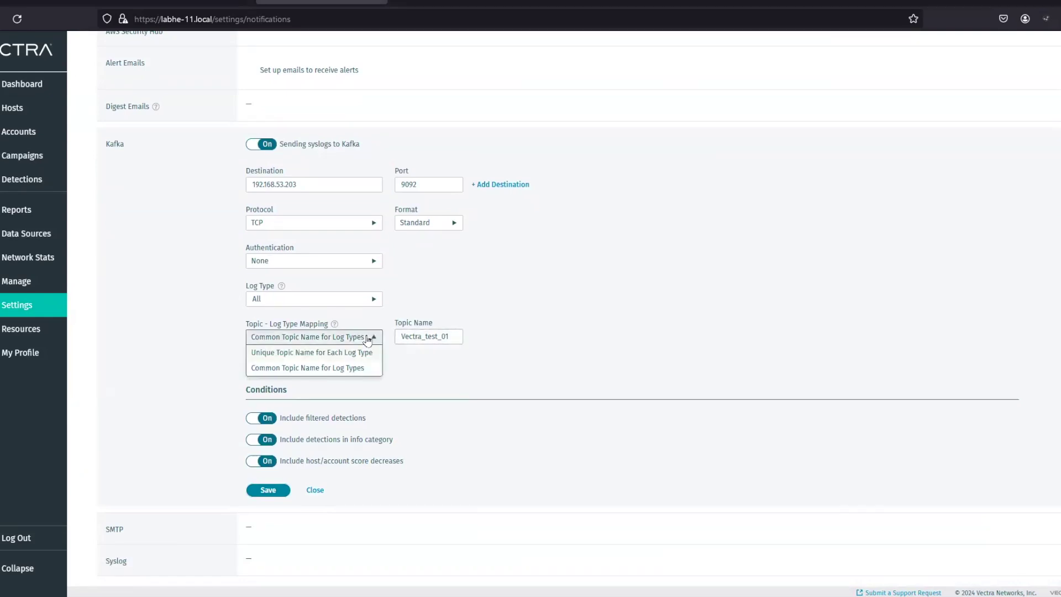
{"action": "left_click", "coordinate": [300, 353]}
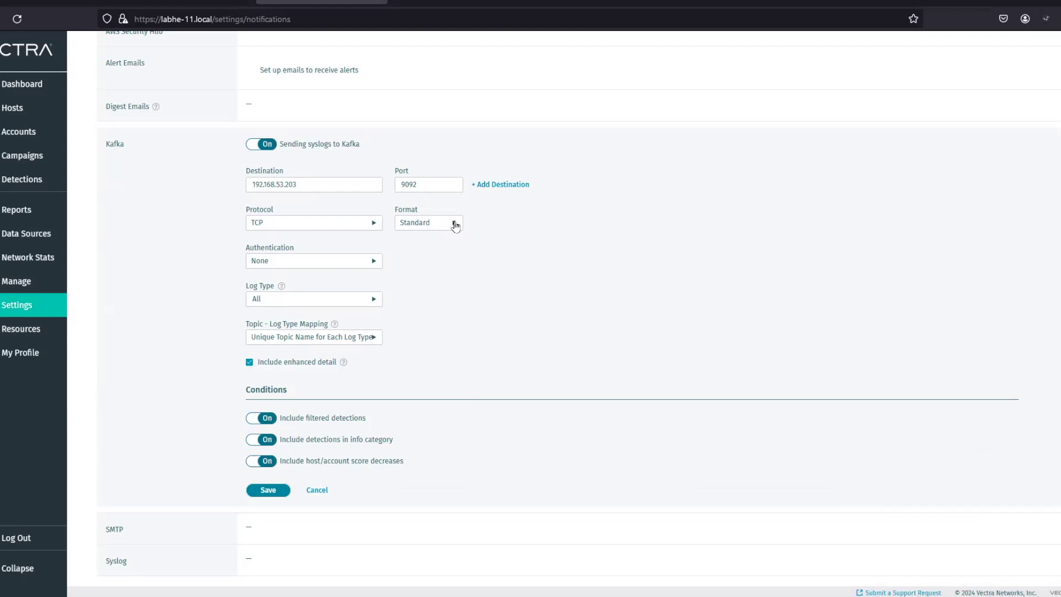
{"action": "left_click", "coordinate": [425, 227]}
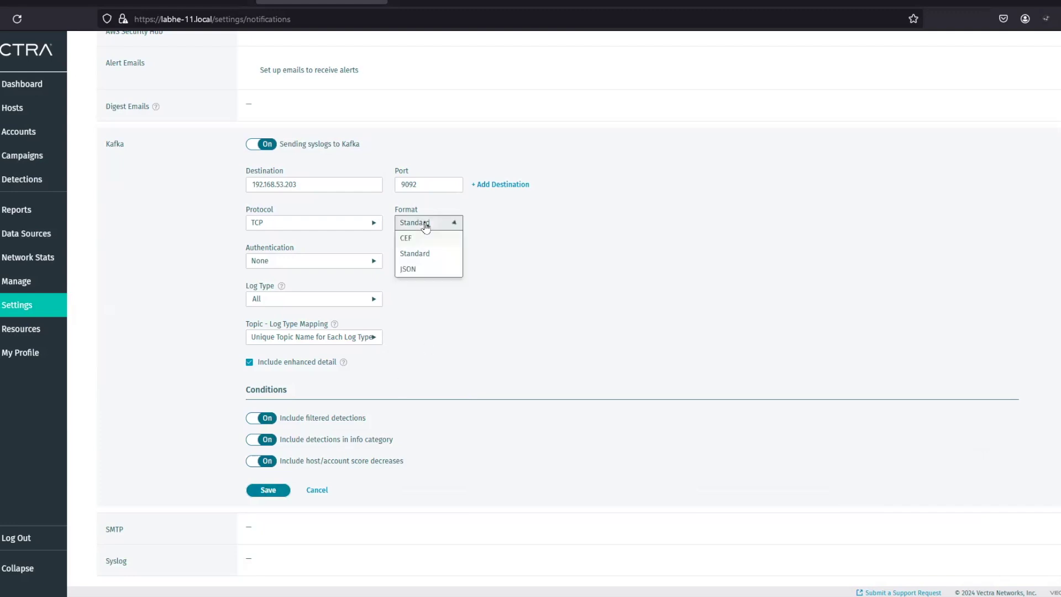
{"action": "left_click", "coordinate": [501, 227]}
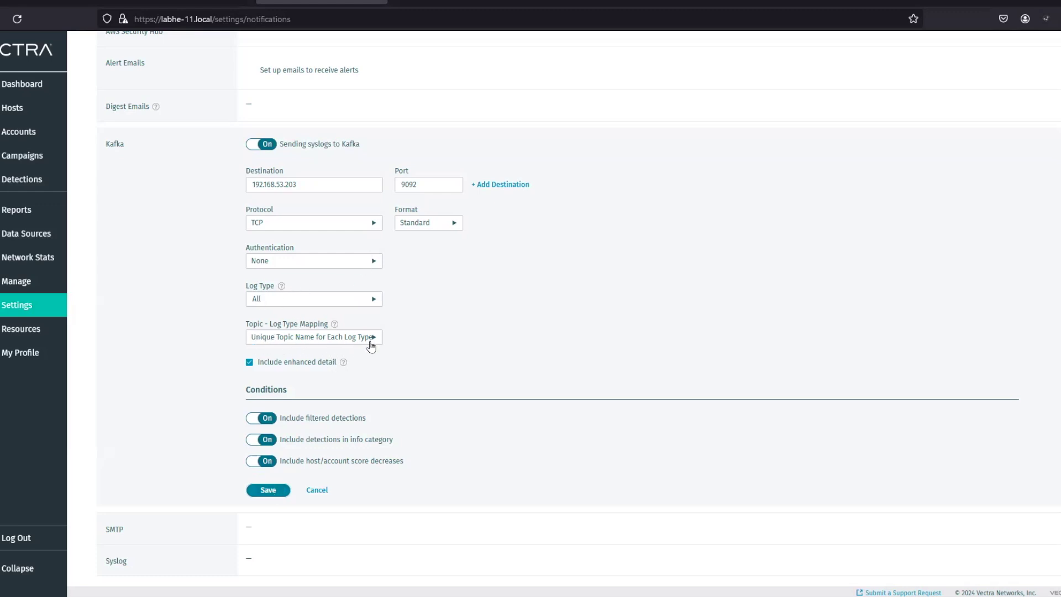
{"action": "left_click", "coordinate": [268, 490]}
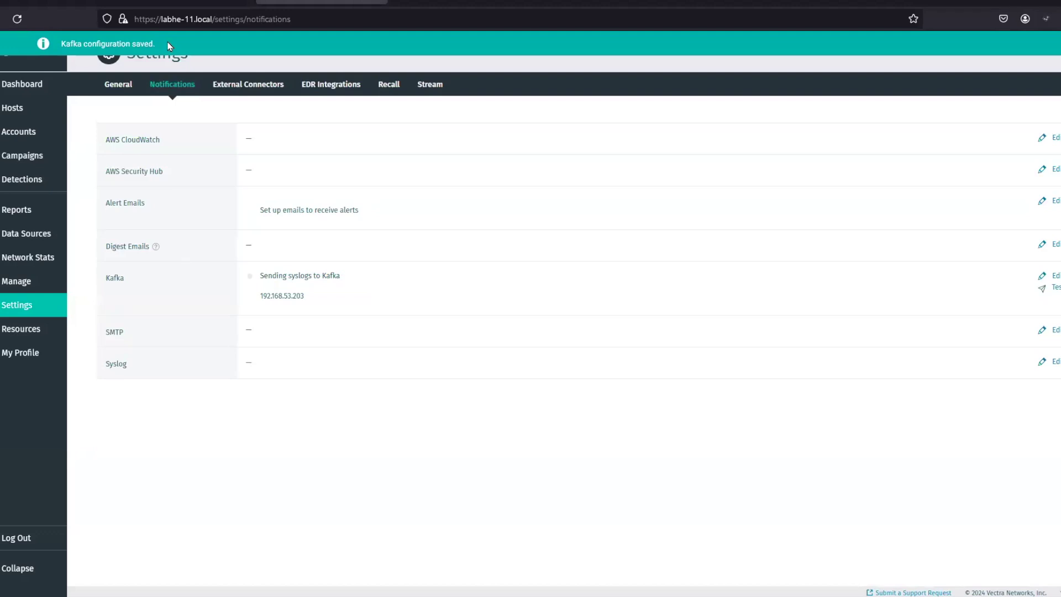
{"action": "left_click_drag", "start_coordinate": [170, 46], "coordinate": [61, 49]}
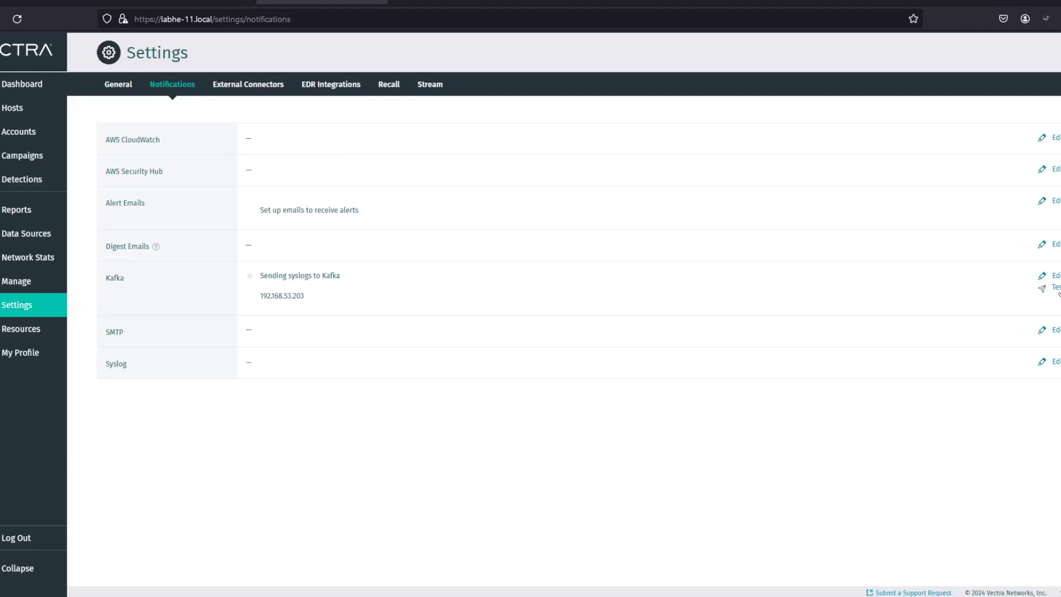
Send test log lines to the Kafka server, and retry the test if the connection cannot be verified
{"action": "left_click", "coordinate": [1056, 288]}
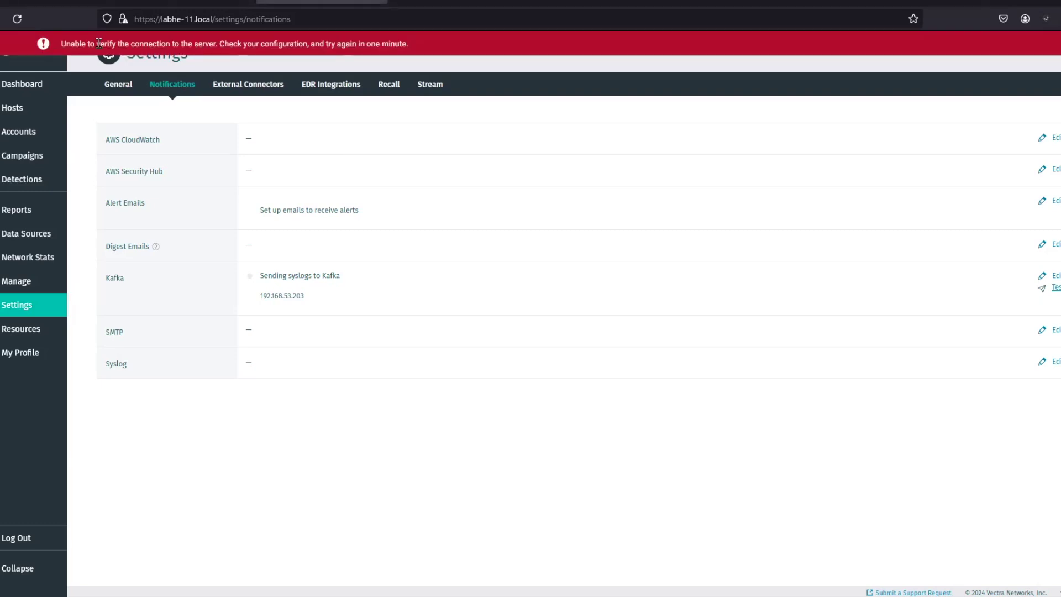
{"action": "left_click_drag", "start_coordinate": [409, 43], "coordinate": [283, 44]}
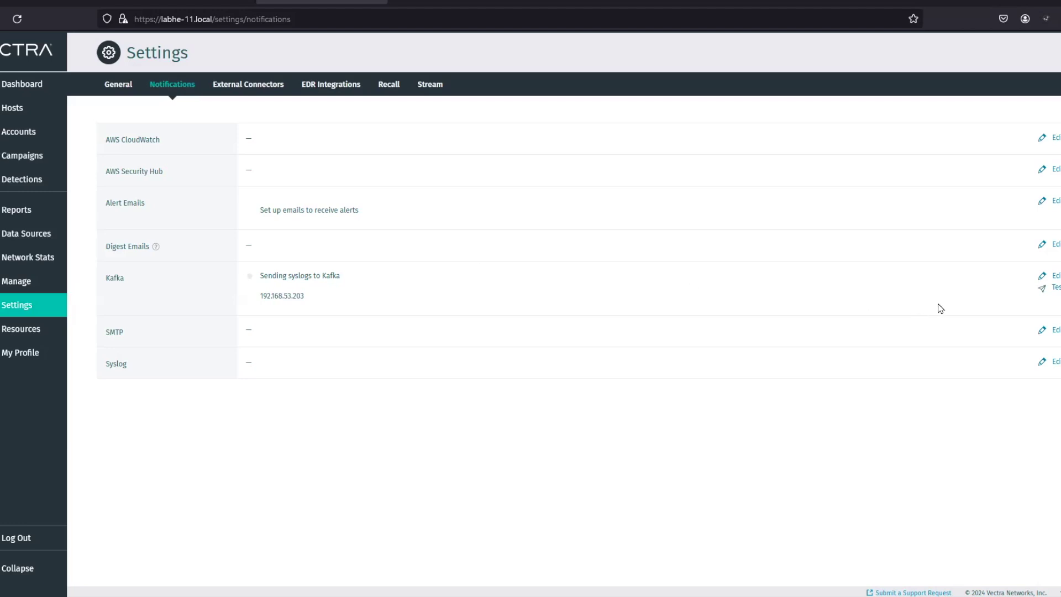
{"action": "left_click", "coordinate": [1056, 291]}
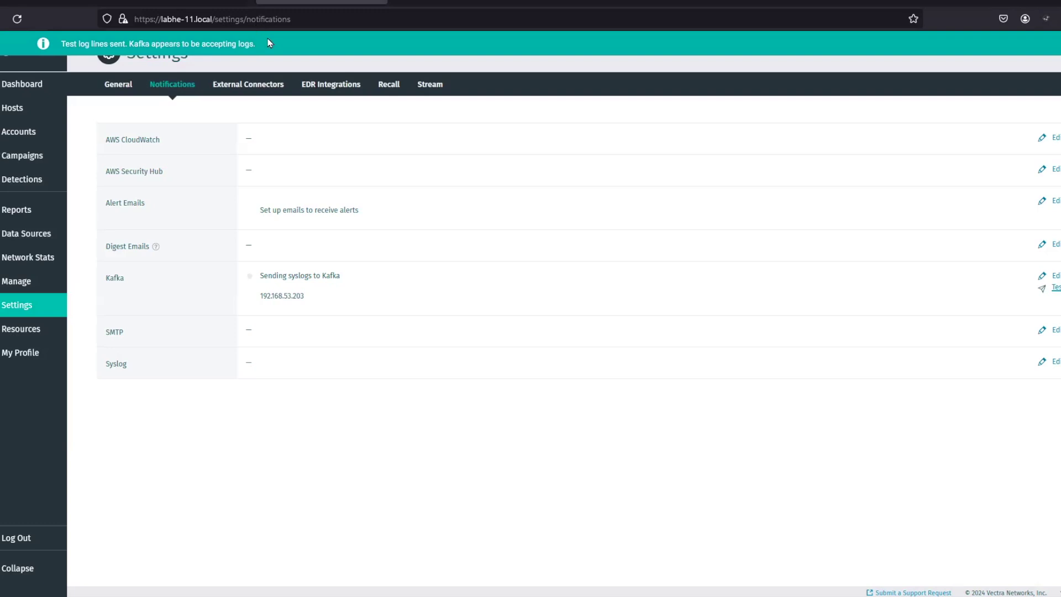
{"action": "left_click_drag", "start_coordinate": [268, 40], "coordinate": [61, 47]}
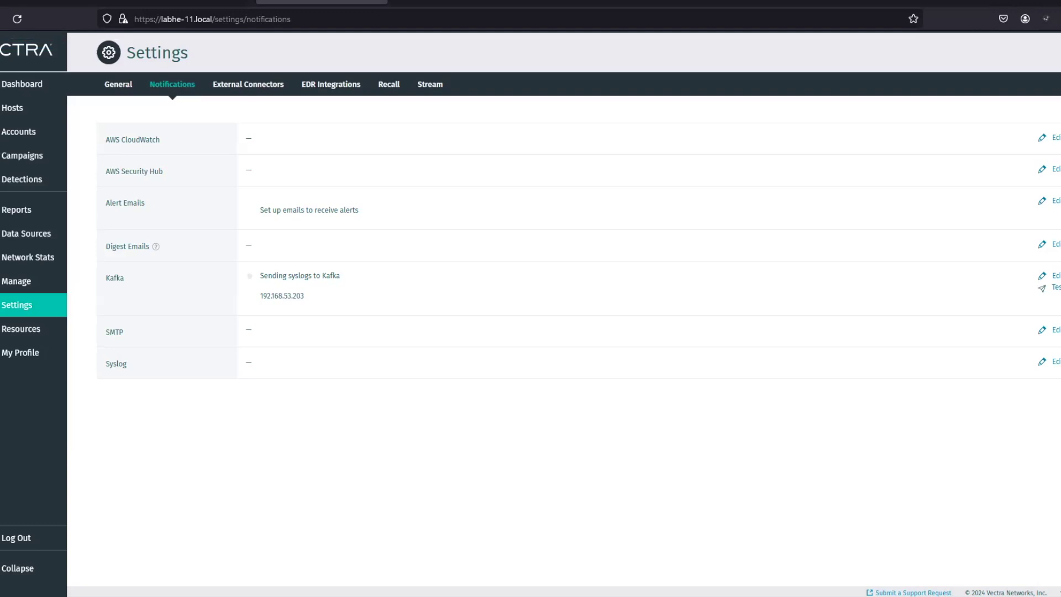
Switch to the terminal and list the Kafka topics on 192.168.53.203:9092 again with kafka-topics.sh
{"action": "key", "text": "alt+Tab"}
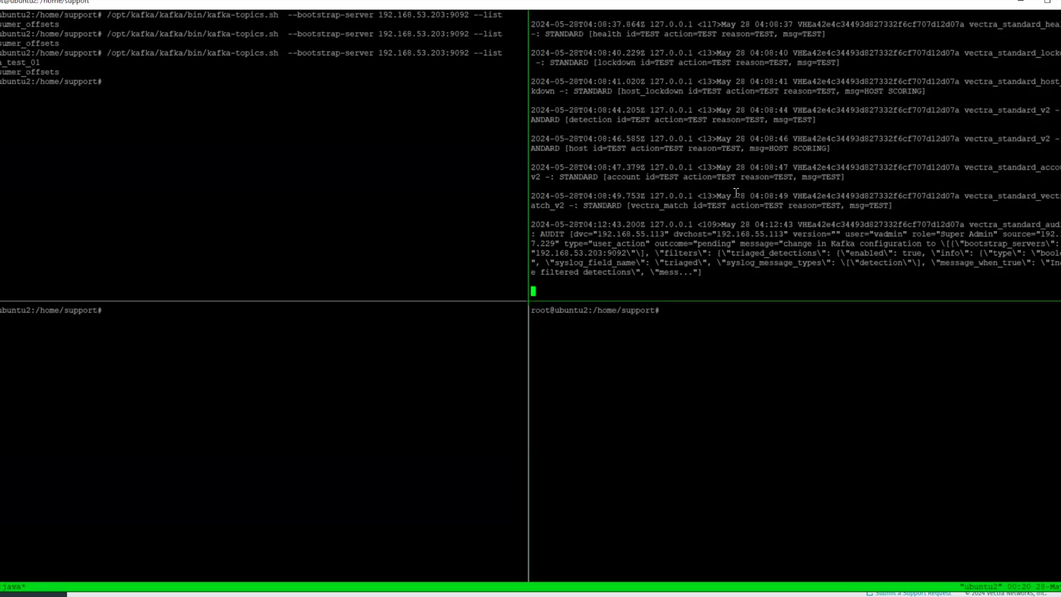
{"action": "key", "text": "ctrl+b"}
{"action": "key", "text": "Left"}
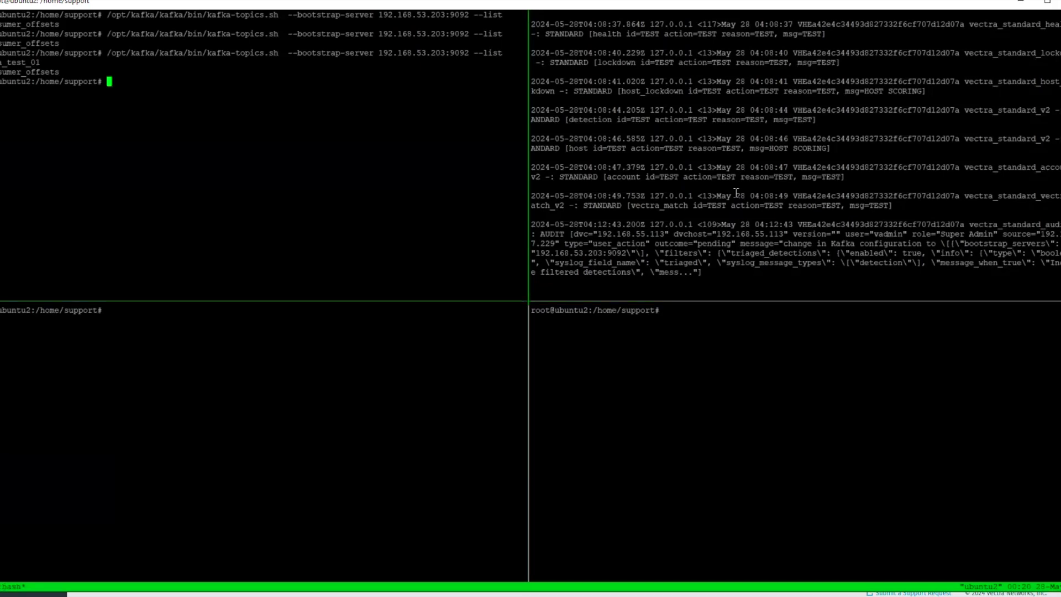
{"action": "key", "text": "Up"}
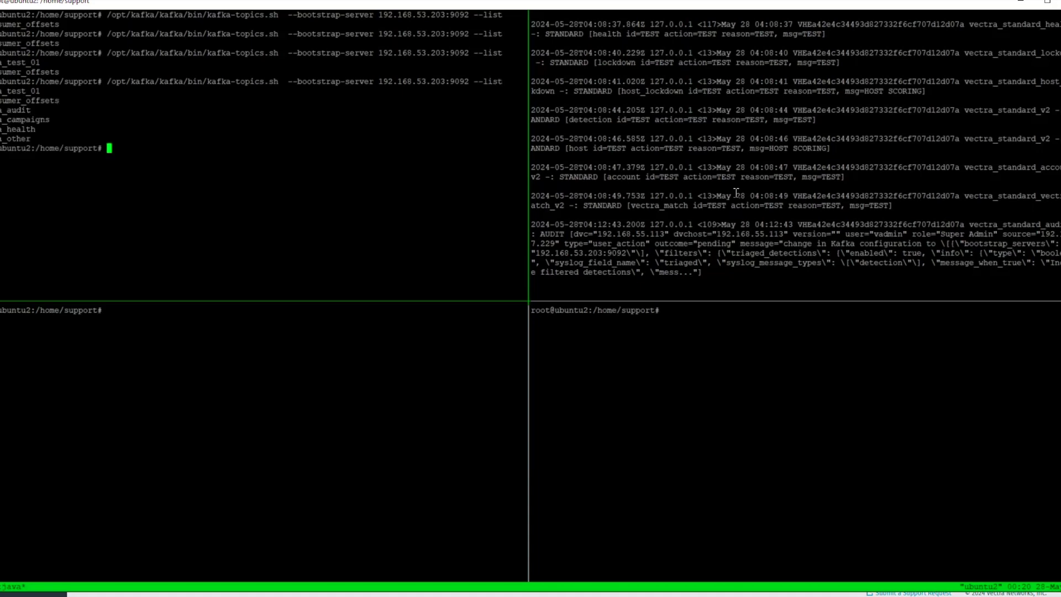
Examine the topic list for the separate topics of the individual log types
{"action": "double_click", "coordinate": [9, 110]}
{"action": "double_click", "coordinate": [9, 129]}
{"action": "double_click", "coordinate": [9, 139]}
{"action": "double_click", "coordinate": [13, 91]}
{"action": "double_click", "coordinate": [10, 117]}
{"action": "double_click", "coordinate": [12, 112]}
{"action": "double_click", "coordinate": [13, 119]}
{"action": "double_click", "coordinate": [17, 138]}
List the topics once more and read the vectra_health topic from the beginning with kafka-console-consumer.sh
{"action": "key", "text": "Up"}
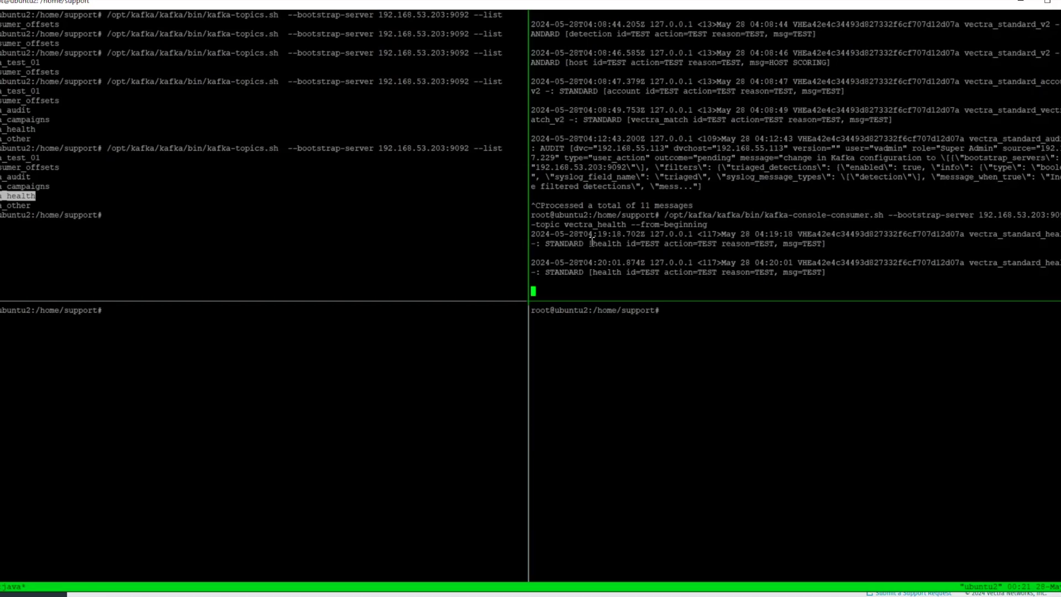
{"action": "left_click", "coordinate": [822, 270]}
{"action": "left_click_drag", "start_coordinate": [822, 270], "coordinate": [572, 263]}
Switch back to the Vectra settings, turn off sending syslogs to Kafka, and save the Kafka configuration
{"action": "key", "text": "alt+Tab"}
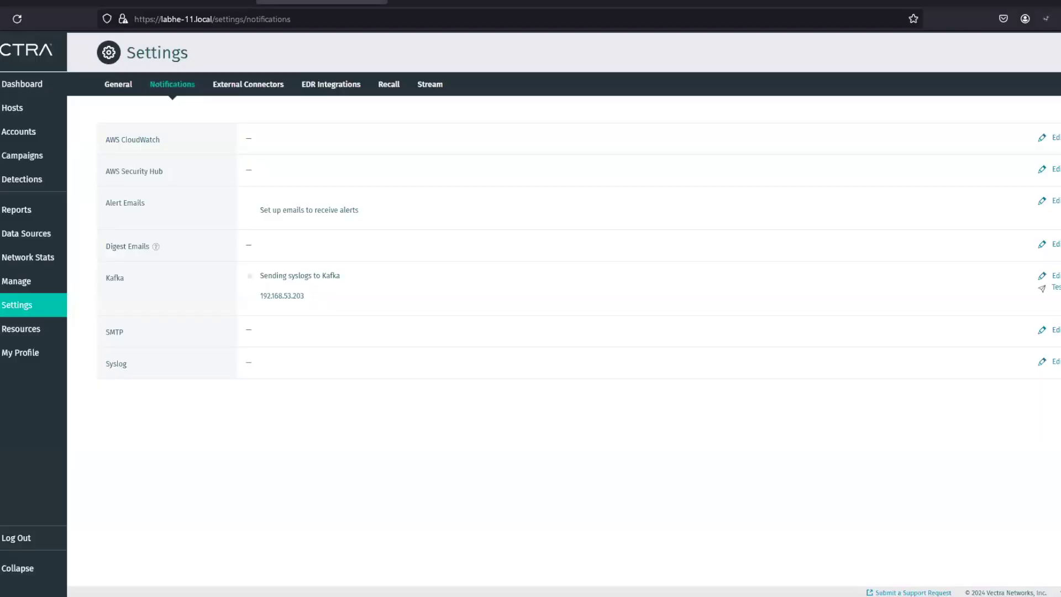
{"action": "left_click", "coordinate": [1056, 276]}
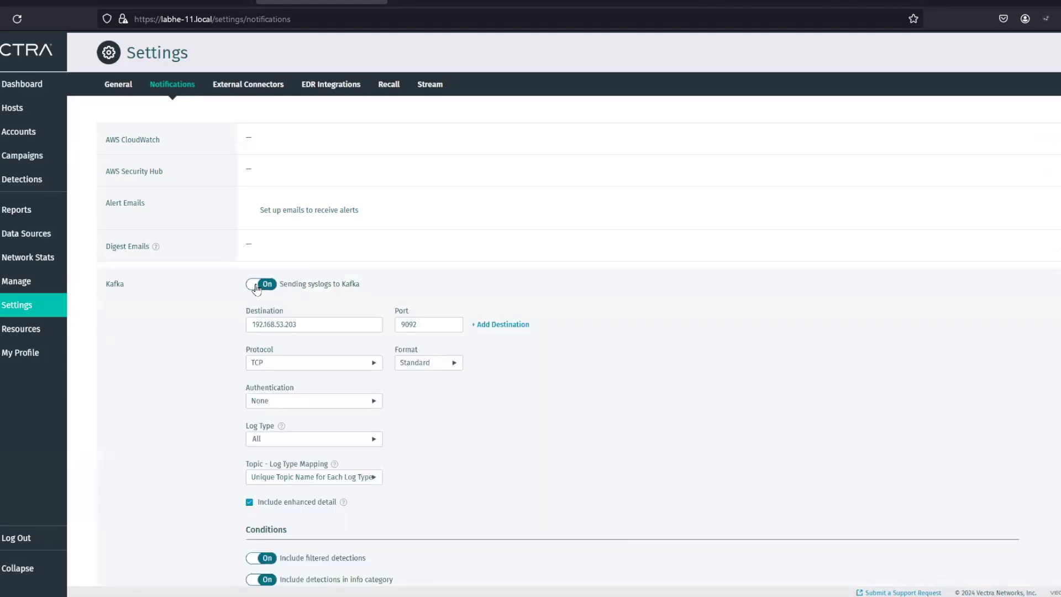
{"action": "left_click", "coordinate": [256, 286]}
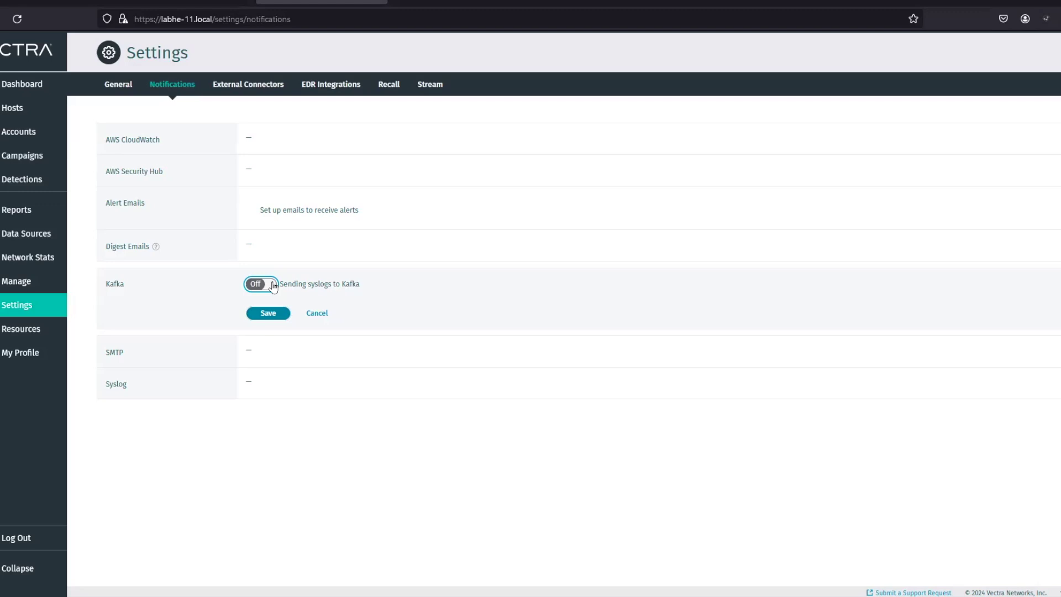
{"action": "left_click", "coordinate": [273, 286]}
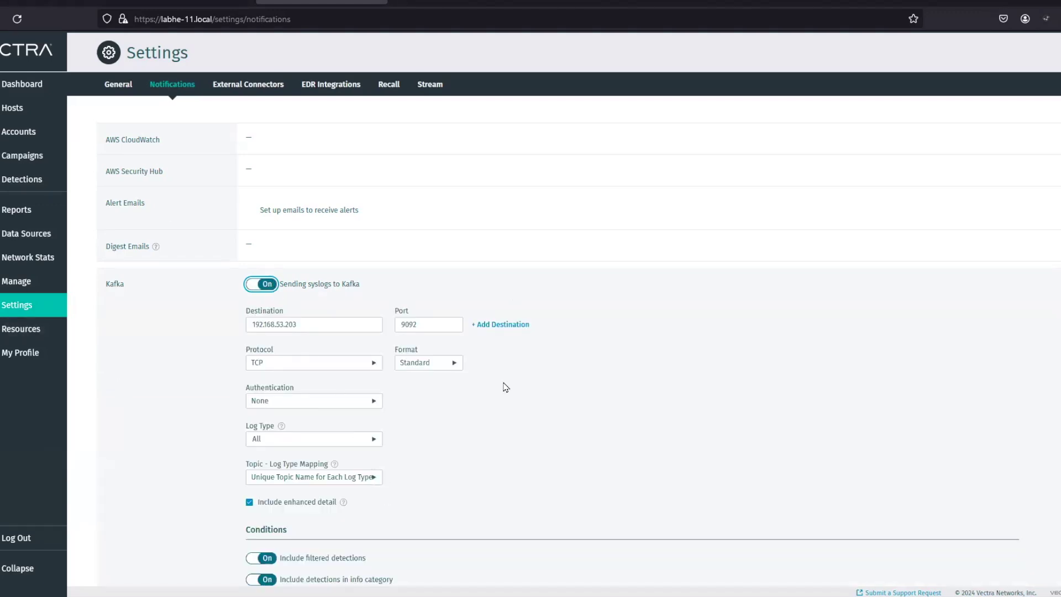
{"action": "scroll", "coordinate": [523, 381], "scroll_direction": "down", "scroll_amount": 3}
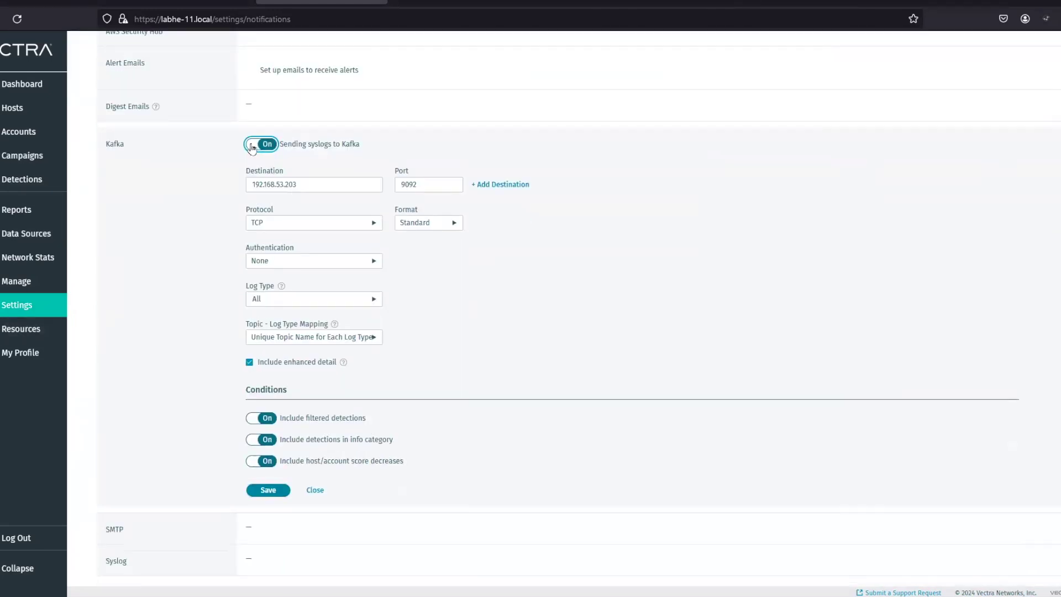
{"action": "left_click", "coordinate": [252, 147]}
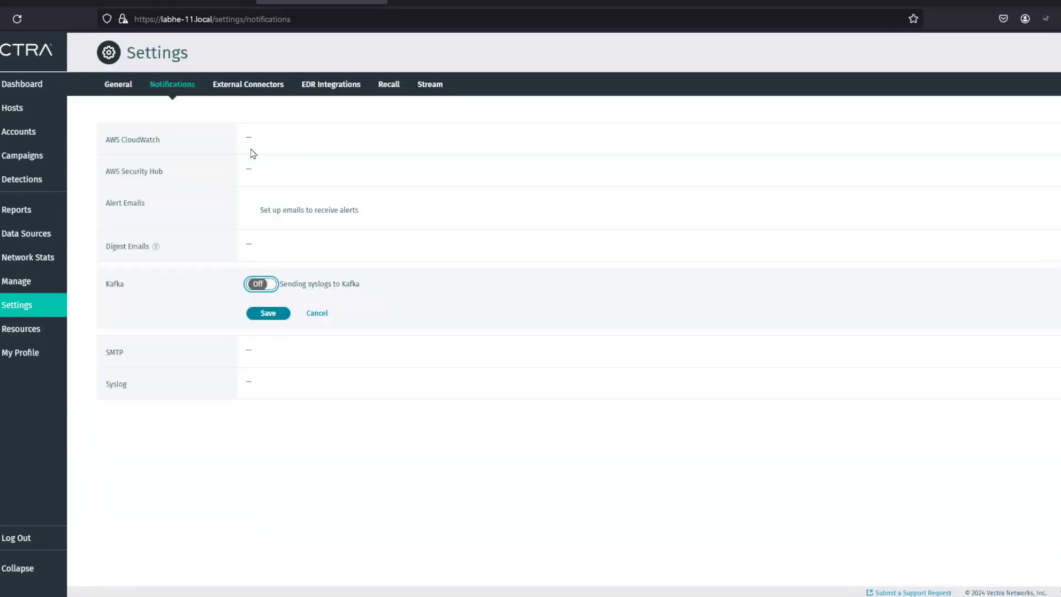
{"action": "left_click", "coordinate": [271, 313]}
{"action": "left_click", "coordinate": [268, 314]}
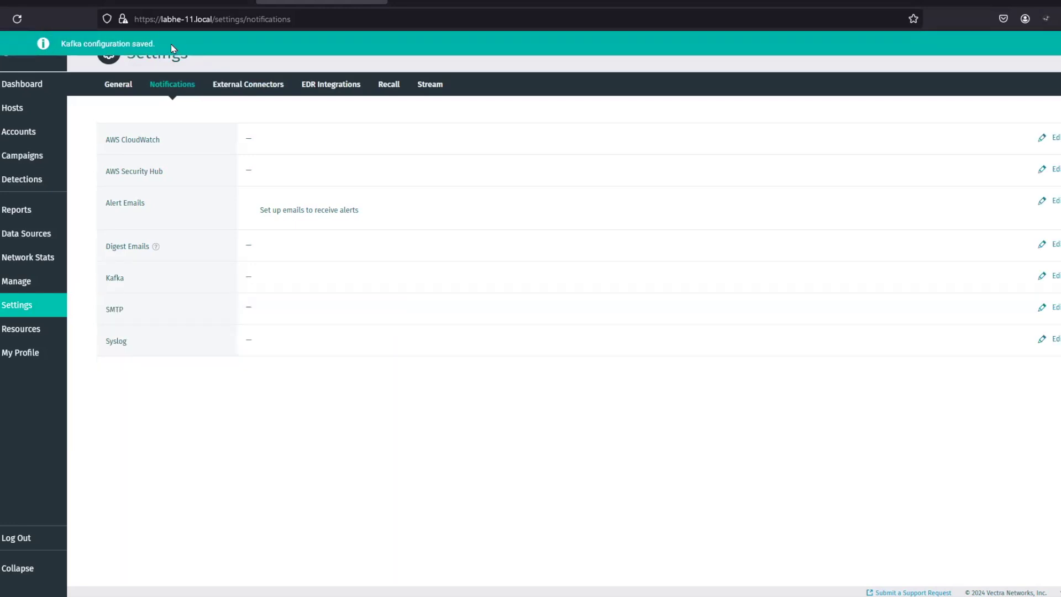
{"action": "left_click_drag", "start_coordinate": [168, 43], "coordinate": [58, 50]}
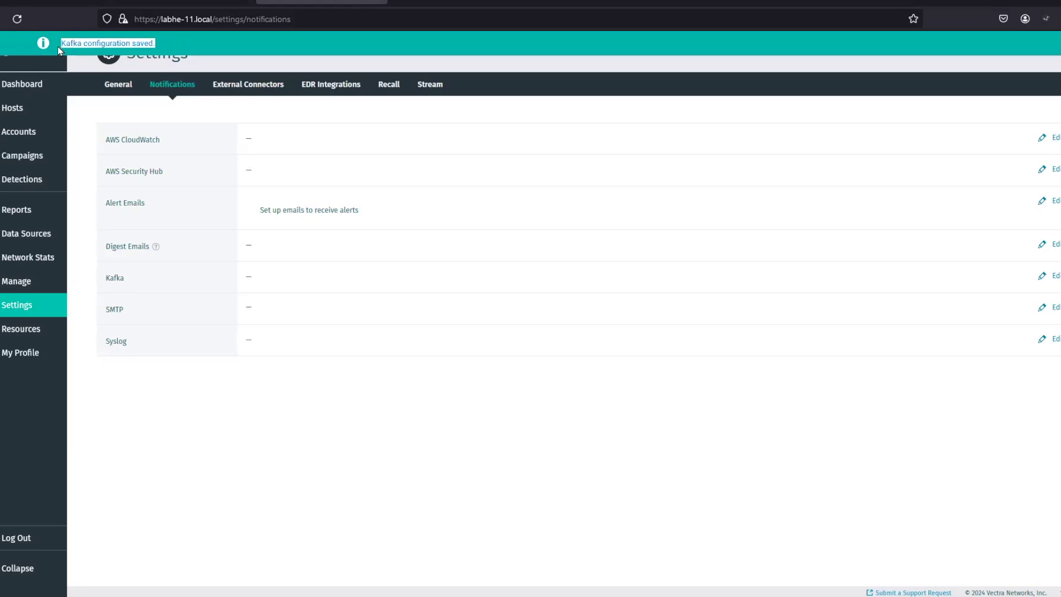